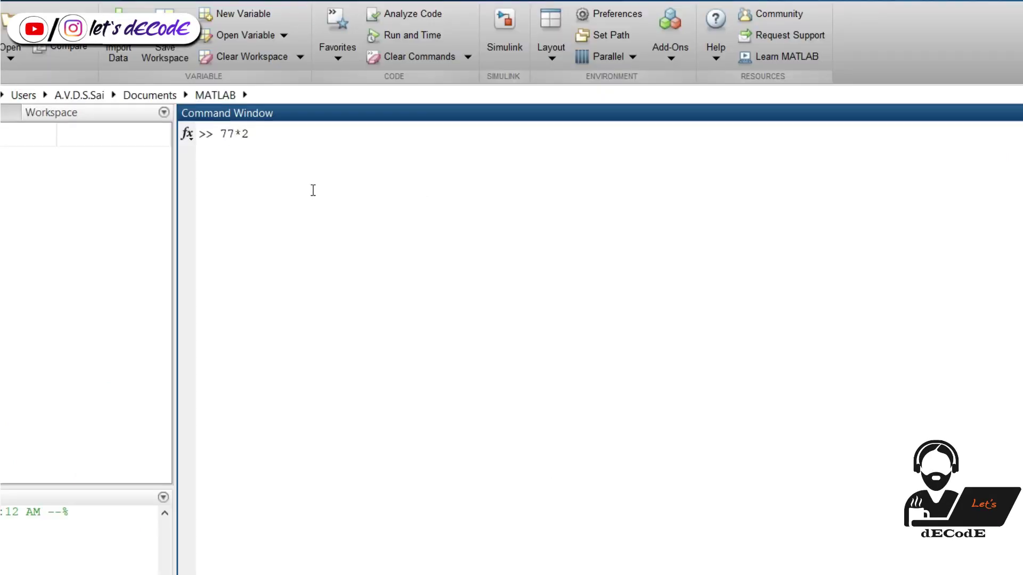
Step: Evaluate 77*2 in the Command Window
key("Return")
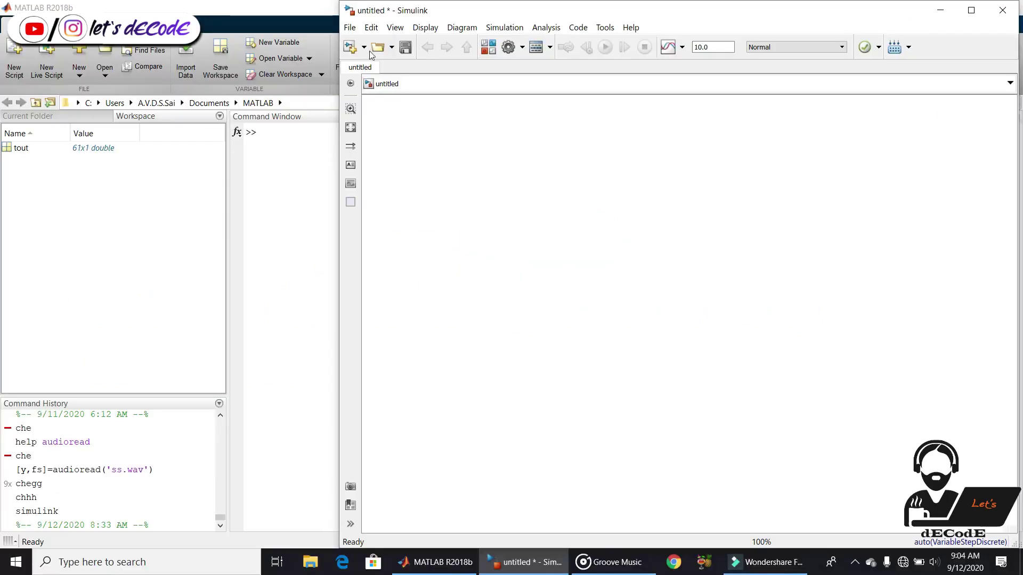
Step: Add a Constant block from the Simulink Sources library to the empty model and set its value to 77
left_click(492, 50)
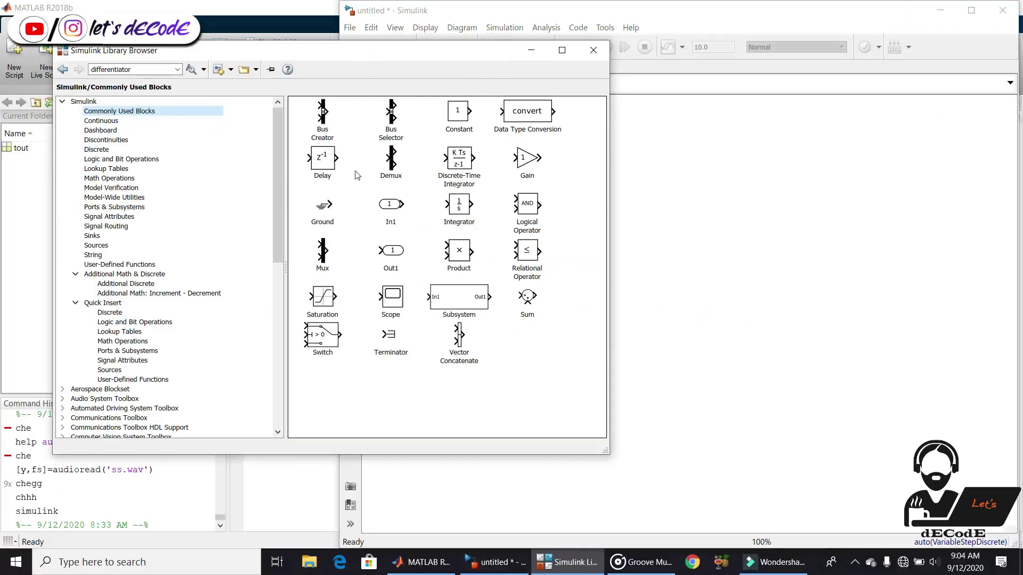
left_click(118, 245)
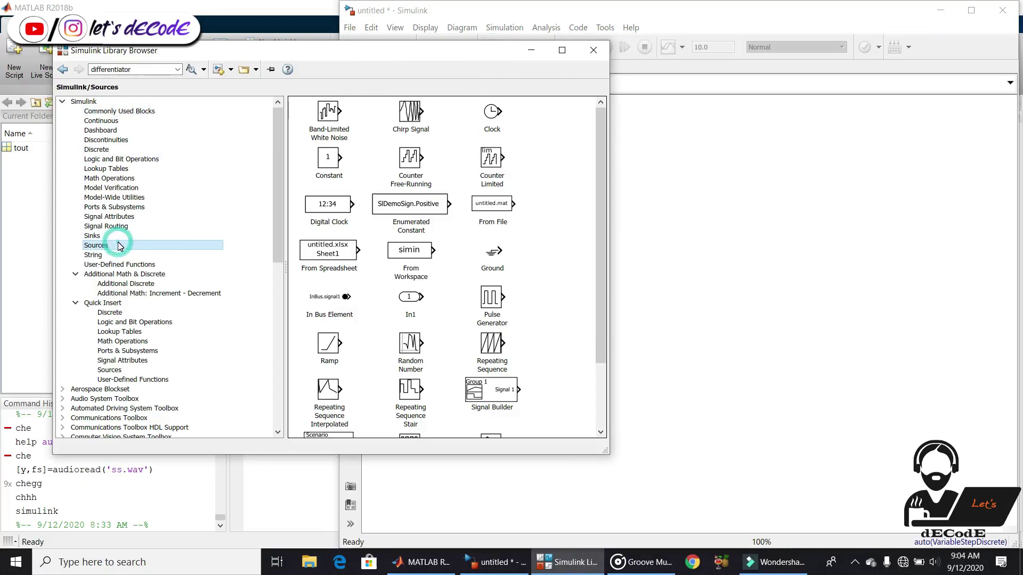
left_click_drag(326, 160, 576, 222)
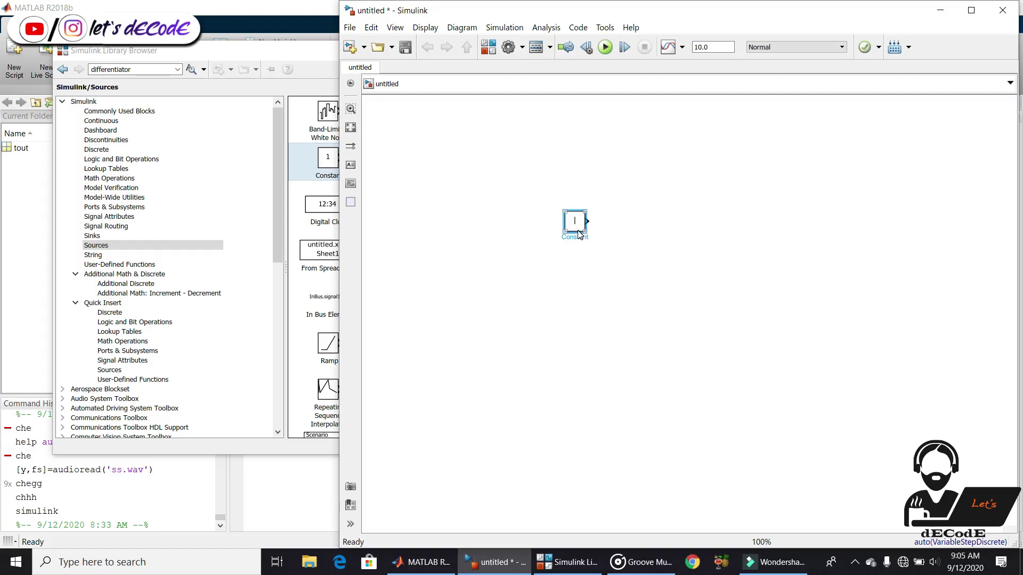
left_click(579, 263)
Step: Add a second Constant block directly below the 77 constant, set its value to 3.3, and align it with the first
left_click(579, 276)
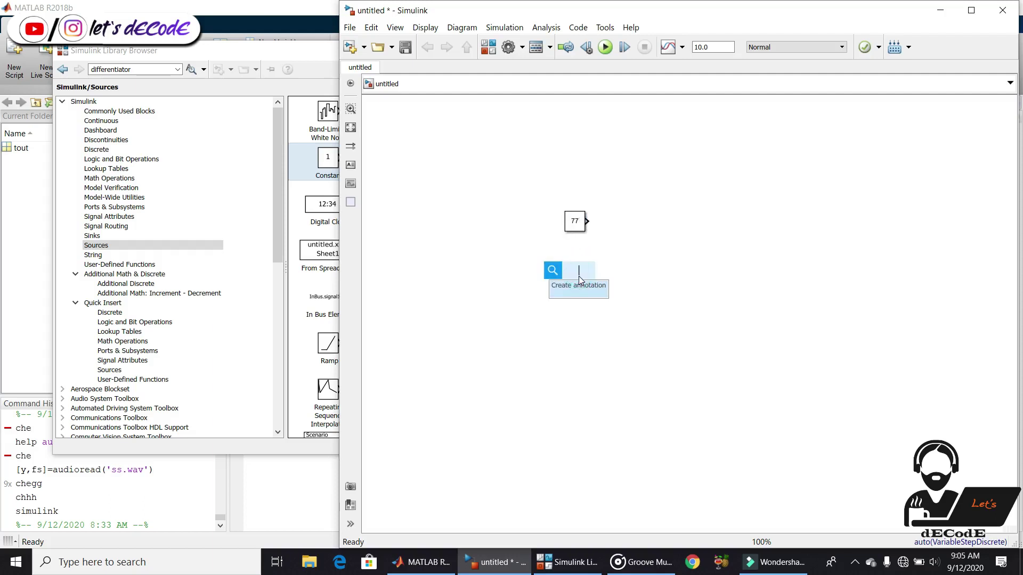
type("const")
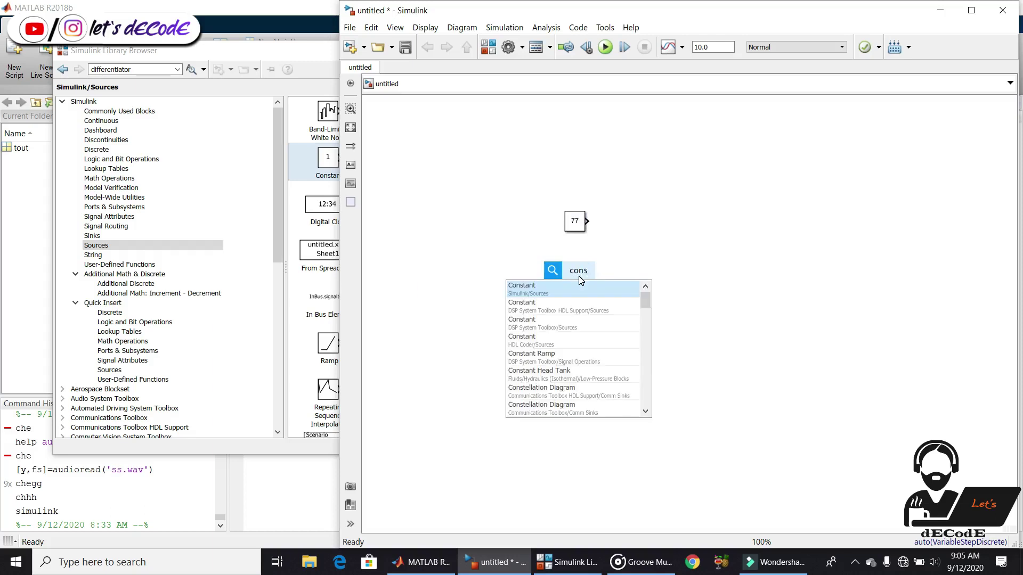
key("Return")
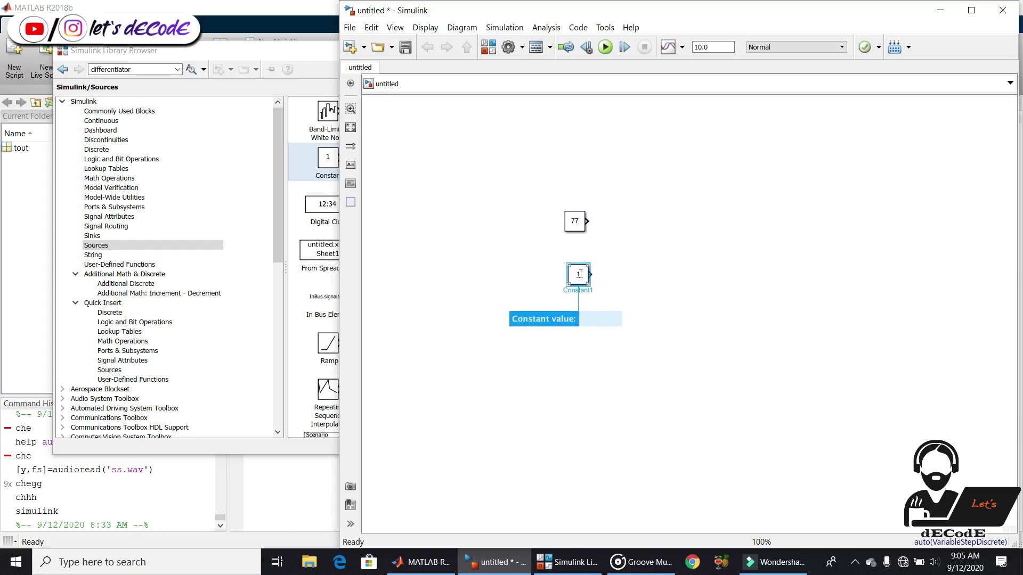
double_click(581, 273)
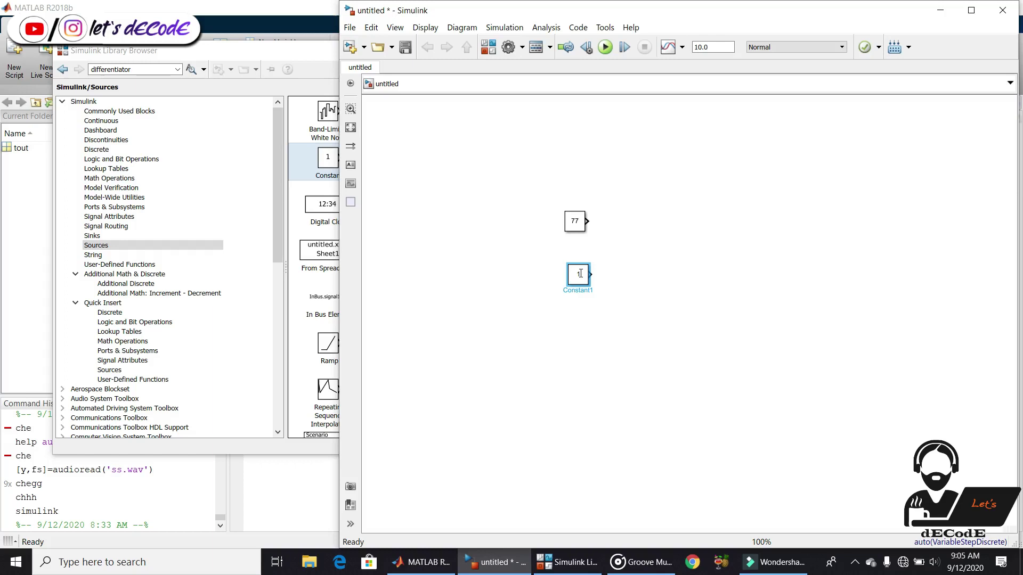
type("3.3")
left_click(611, 314)
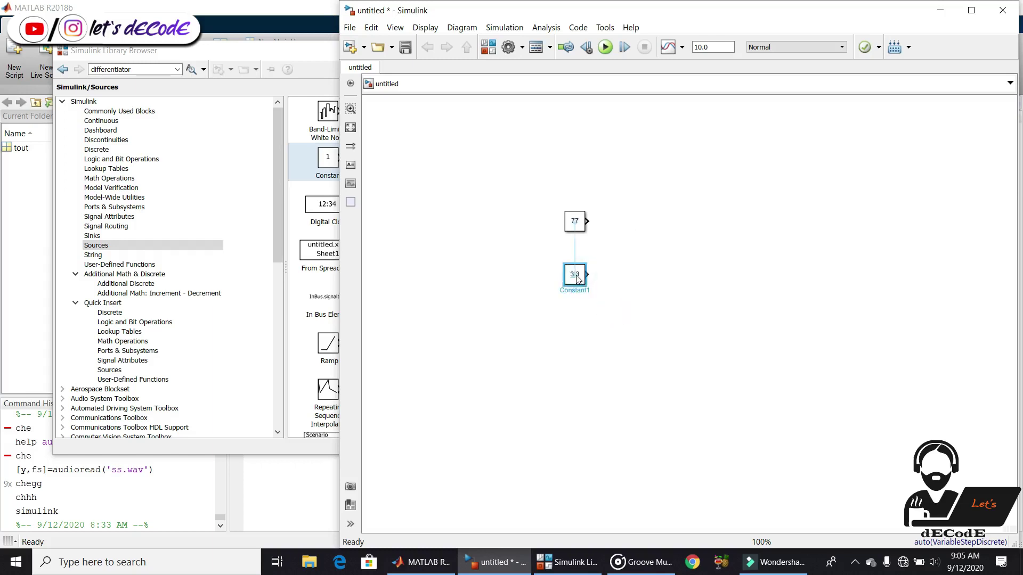
left_click(544, 284)
Step: Add a Gain block from the Math Operations library and connect the 77 constant to its input
left_click(276, 228)
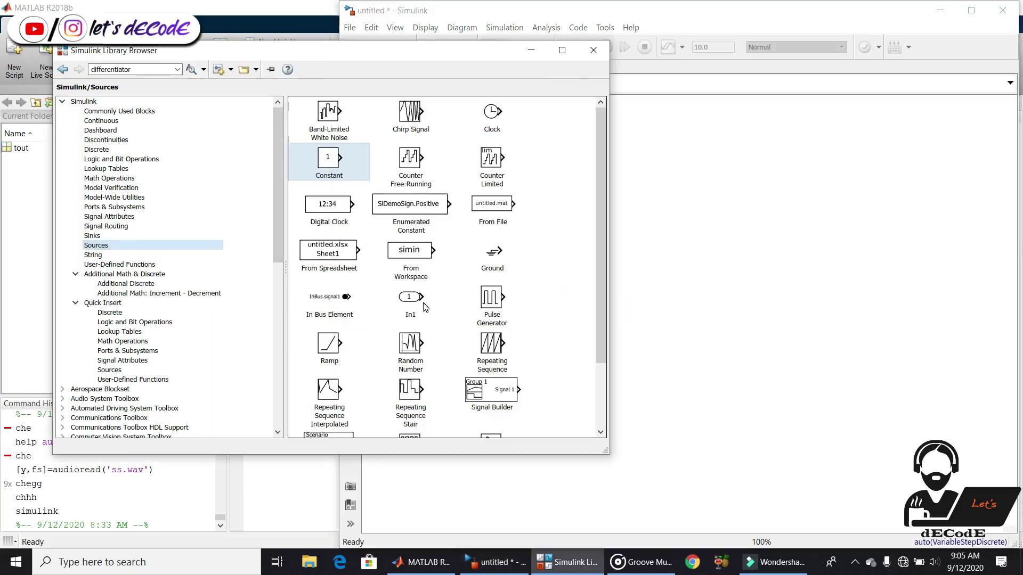
left_click(109, 177)
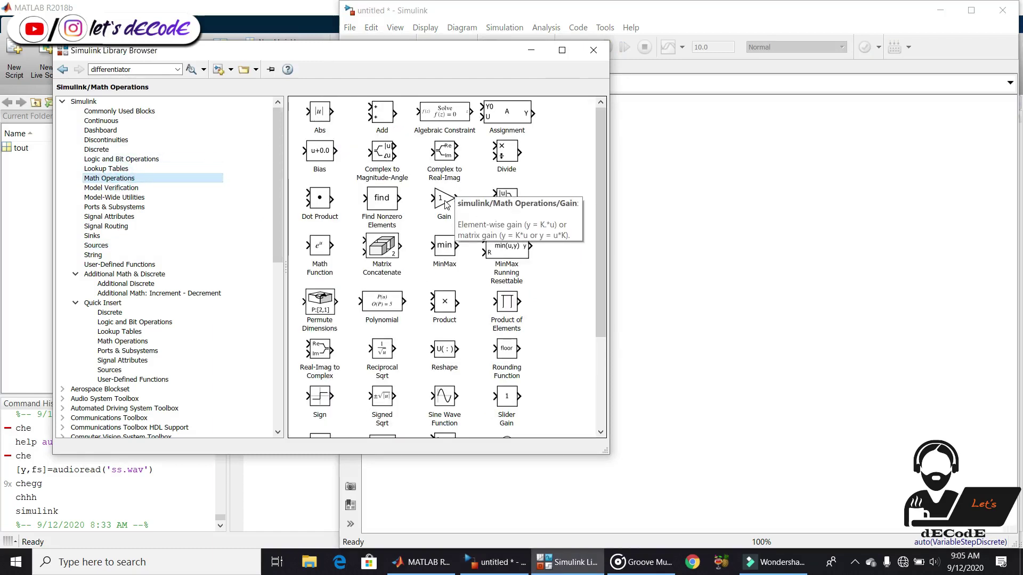
left_click_drag(446, 204, 590, 221)
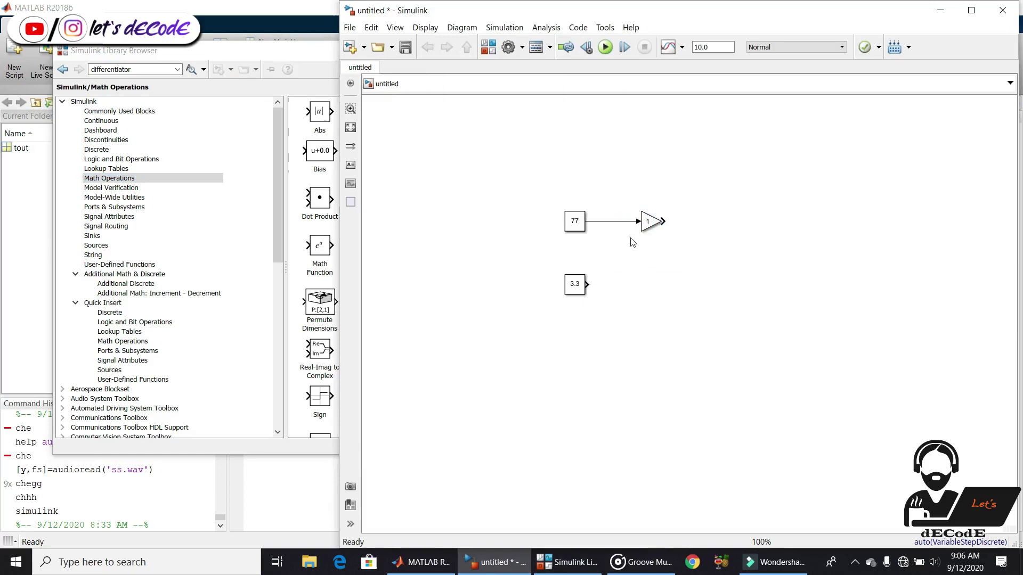
Step: Add a second Gain block below the first and connect the 3.3 constant to its input
double_click(640, 278)
type("gain")
key("Return")
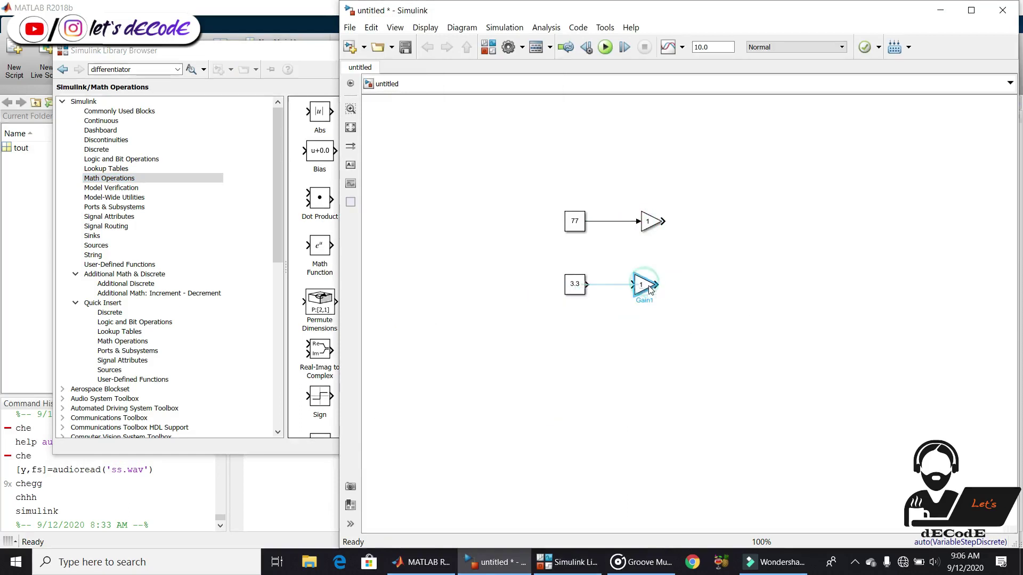
left_click(630, 285)
Step: Set the gain fed by the 77 constant to 2.2 and the gain fed by the 3.3 constant to 12
left_click(648, 222)
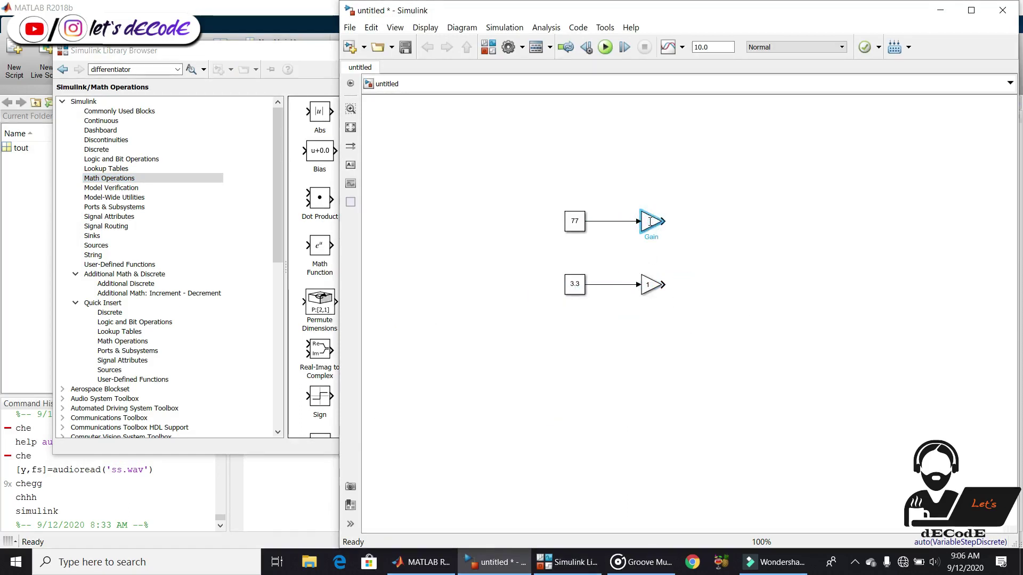
type("2.2")
left_click(649, 284)
key("Delete")
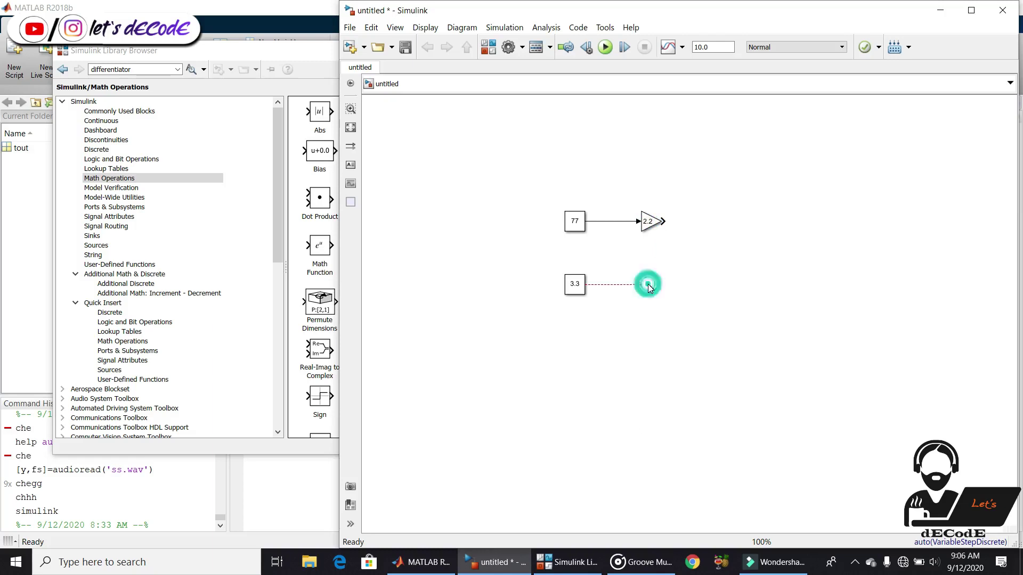
type("12")
left_click(685, 343)
left_click(658, 241)
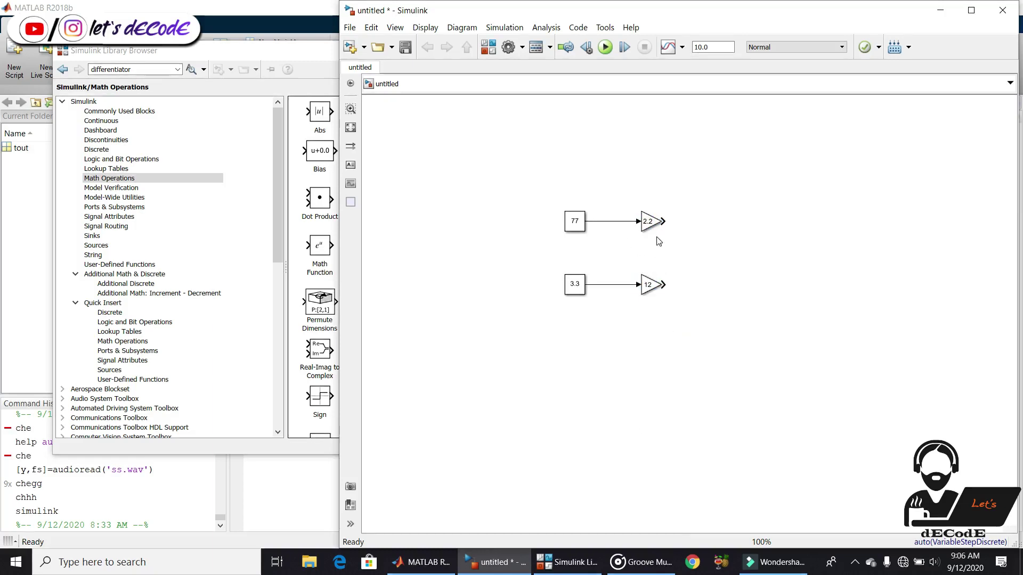
Step: Place an Add block from the Math Operations library after the gains and connect both gain outputs to its inputs
left_click(285, 237)
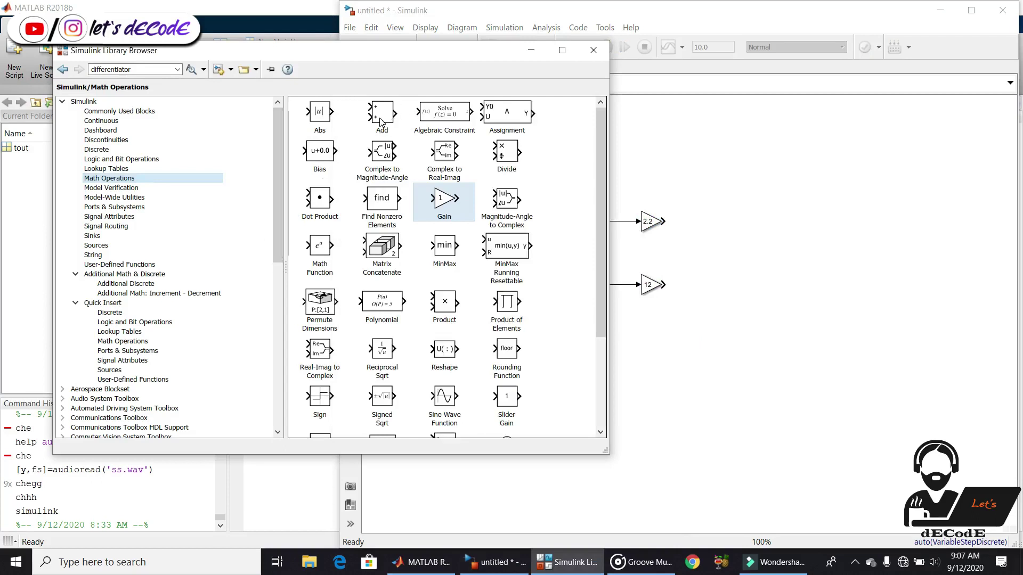
mouse_move(383, 122)
left_mouse_down()
mouse_move(464, 139)
mouse_move(722, 253)
mouse_move(664, 221)
left_mouse_up()
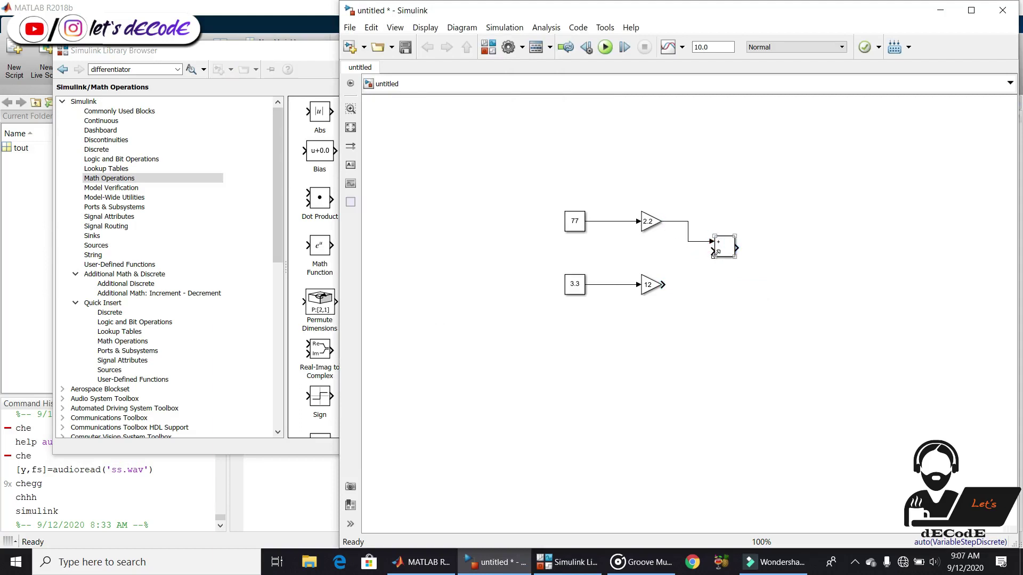
left_click_drag(714, 251, 666, 286)
Step: Add a Display block from the Sinks library and connect the Add block's output to it
left_click(275, 237)
left_click(109, 235)
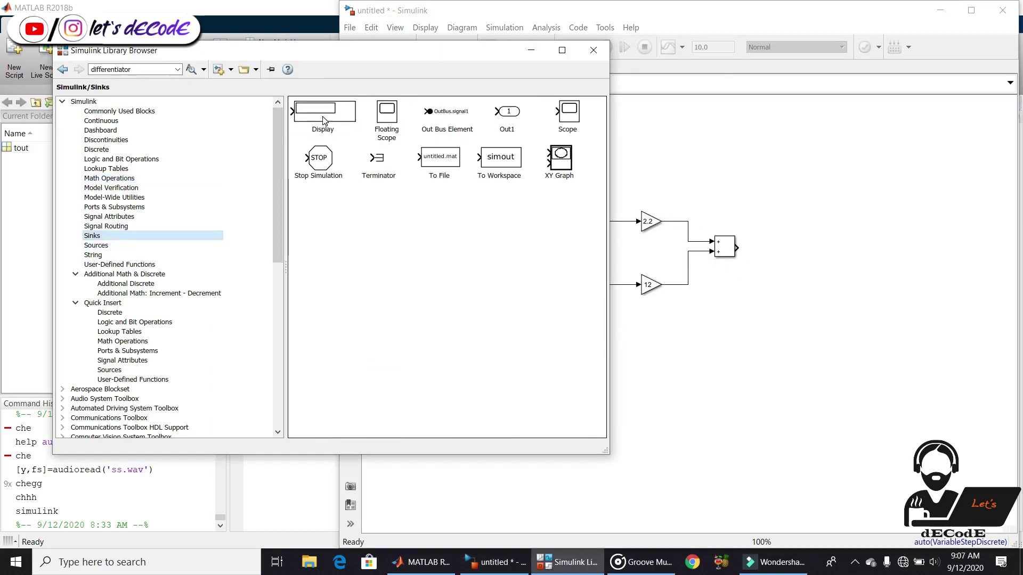
left_click_drag(323, 120, 829, 254)
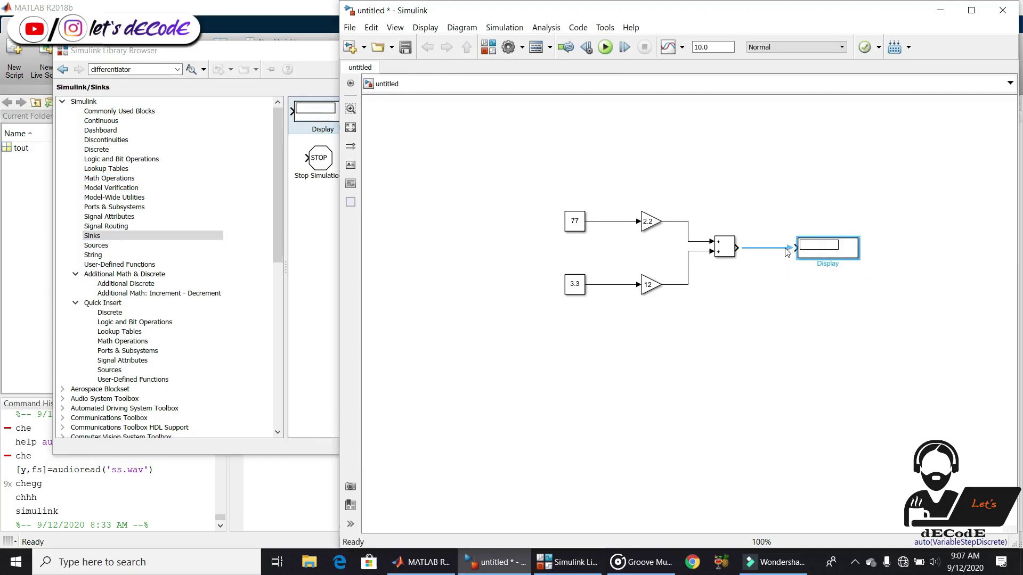
left_click(771, 270)
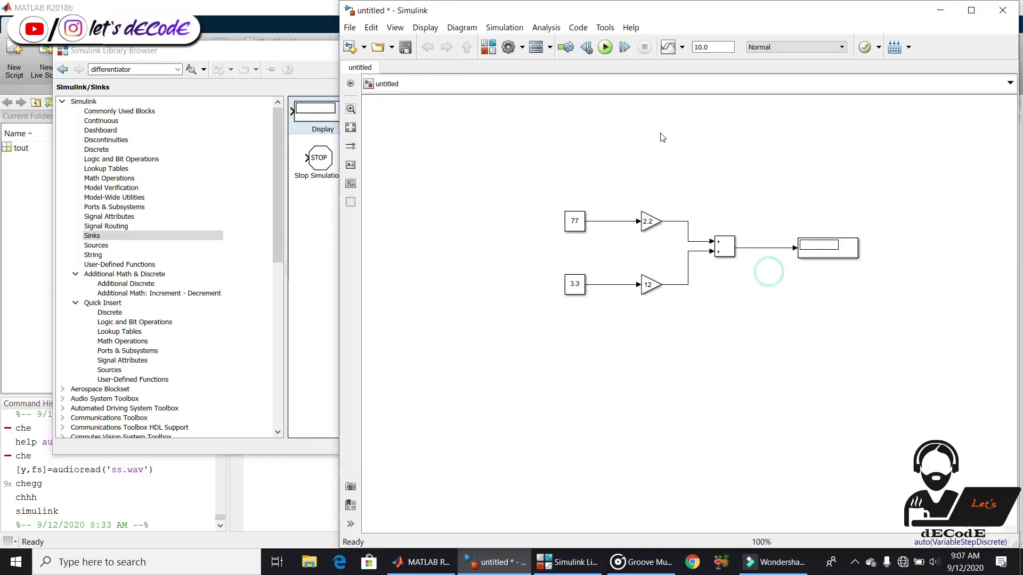
Step: Run the simulation and enlarge the Display block
left_click(606, 48)
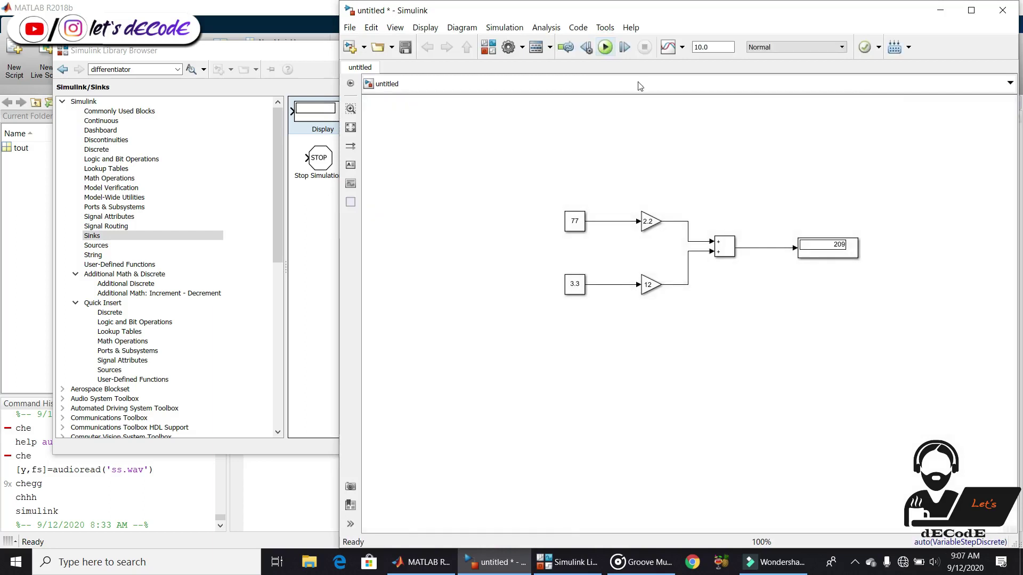
left_click_drag(831, 245, 888, 303)
left_click_drag(870, 291, 874, 296)
left_click(694, 247)
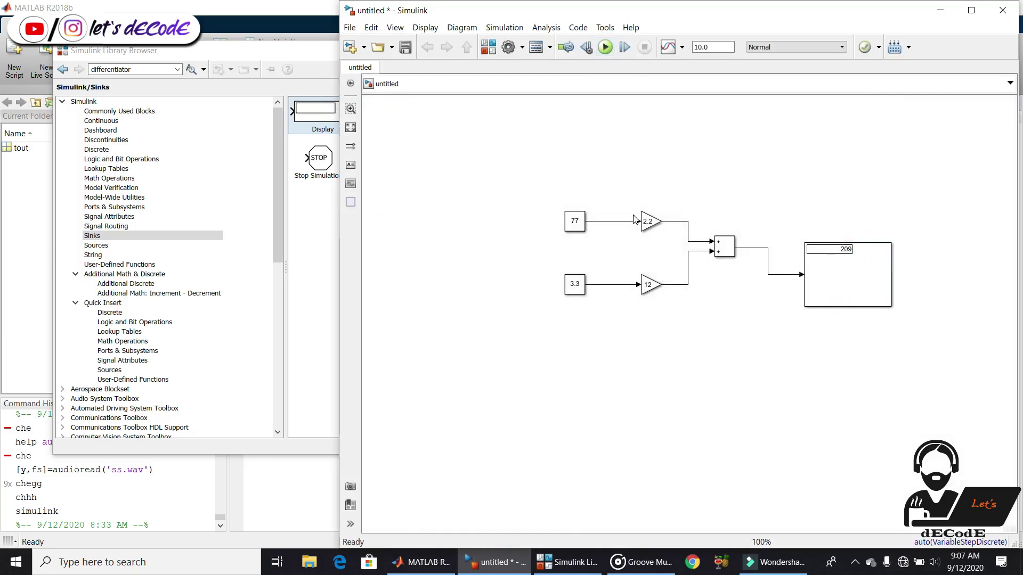
Step: Change the Add block's list of signs to +- so that the second input is subtracted
double_click(725, 251)
double_click(447, 264)
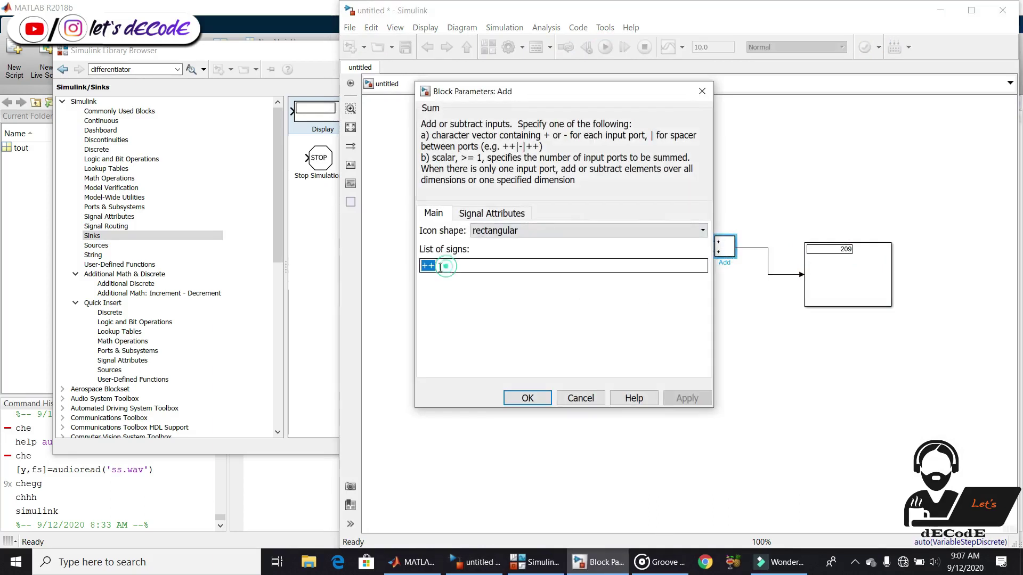
left_click(440, 266)
key("BackSpace")
type("-")
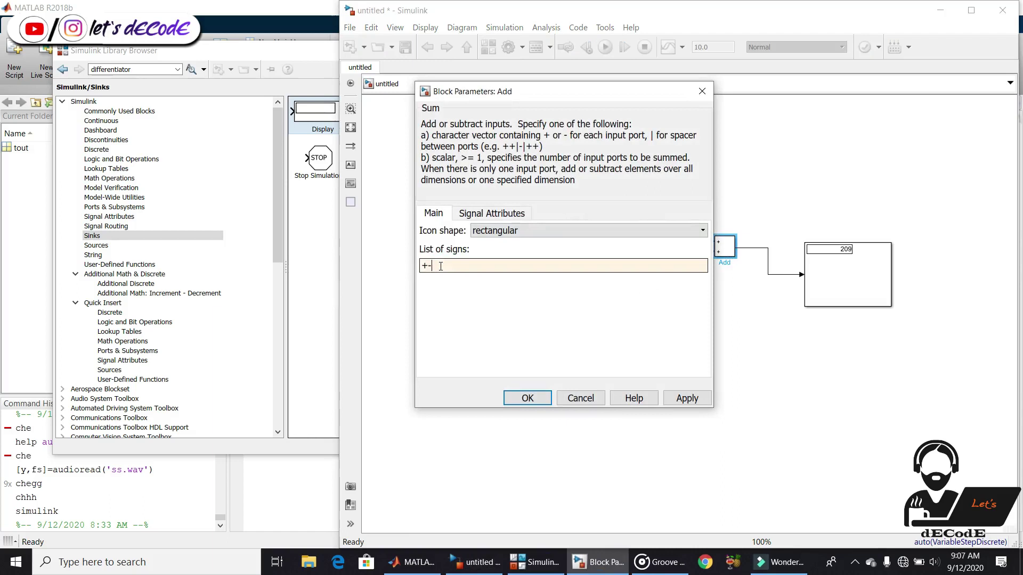
left_click(525, 397)
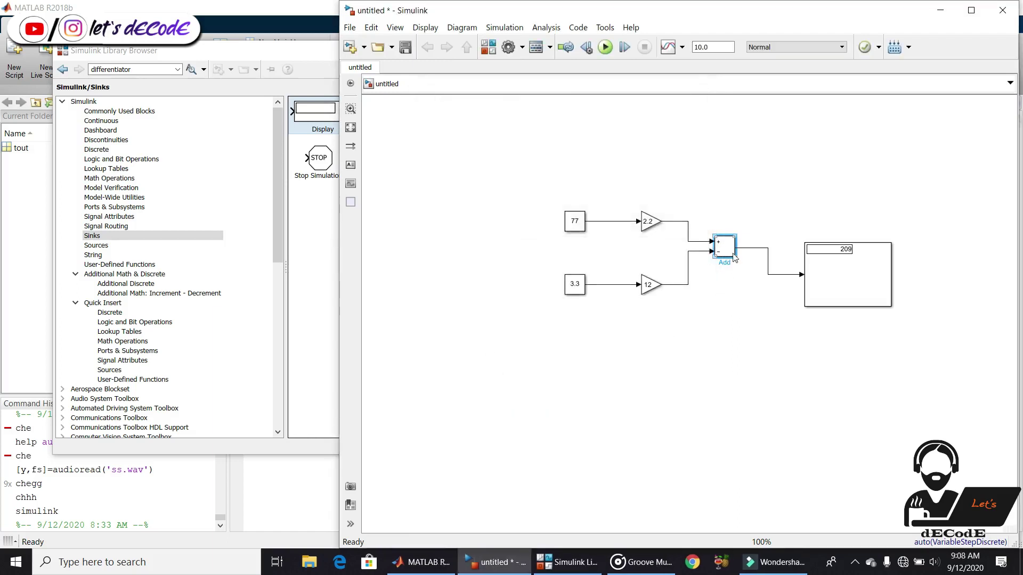
Step: Enlarge the Add block and run the simulation with the subtraction applied
left_click_drag(735, 258, 748, 293)
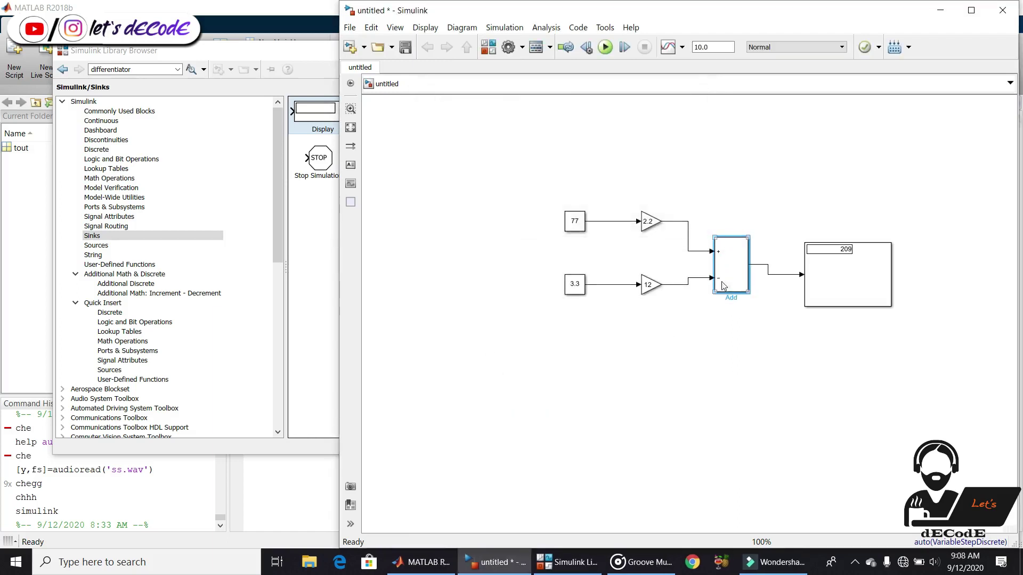
left_click(716, 337)
left_click(605, 47)
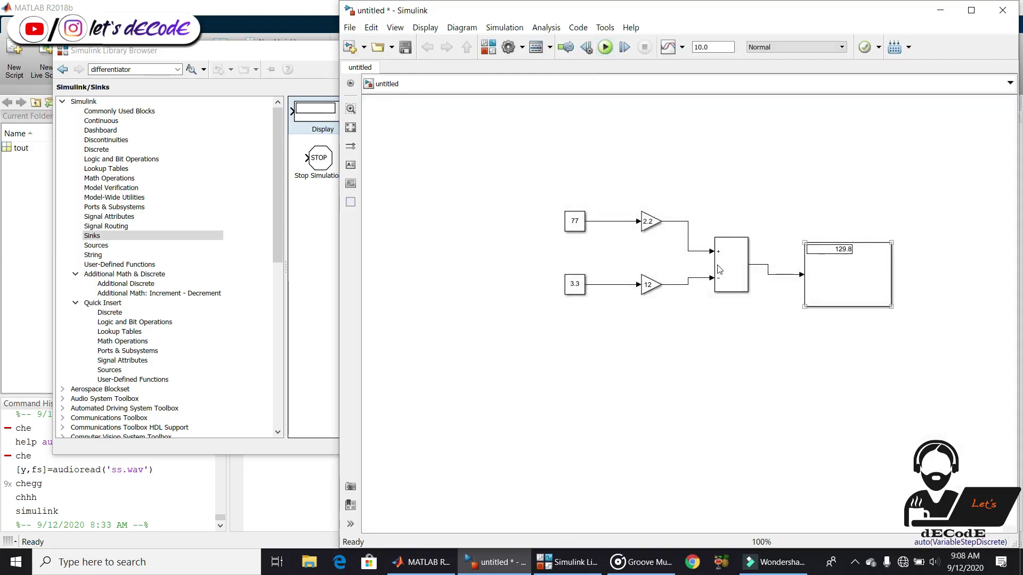
Step: Place a Subtract block from the Math Operations library below the Add block and branch both gain outputs to its inputs
left_click(160, 210)
left_click(129, 180)
left_click_drag(601, 185, 589, 321)
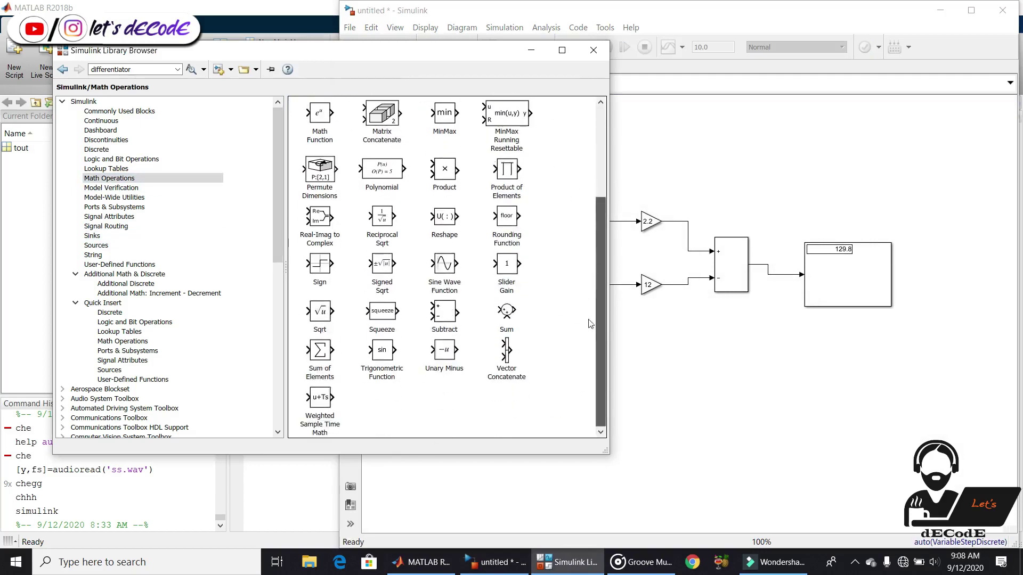
mouse_move(444, 312)
left_mouse_down()
mouse_move(753, 354)
mouse_move(735, 347)
mouse_move(693, 252)
left_mouse_up()
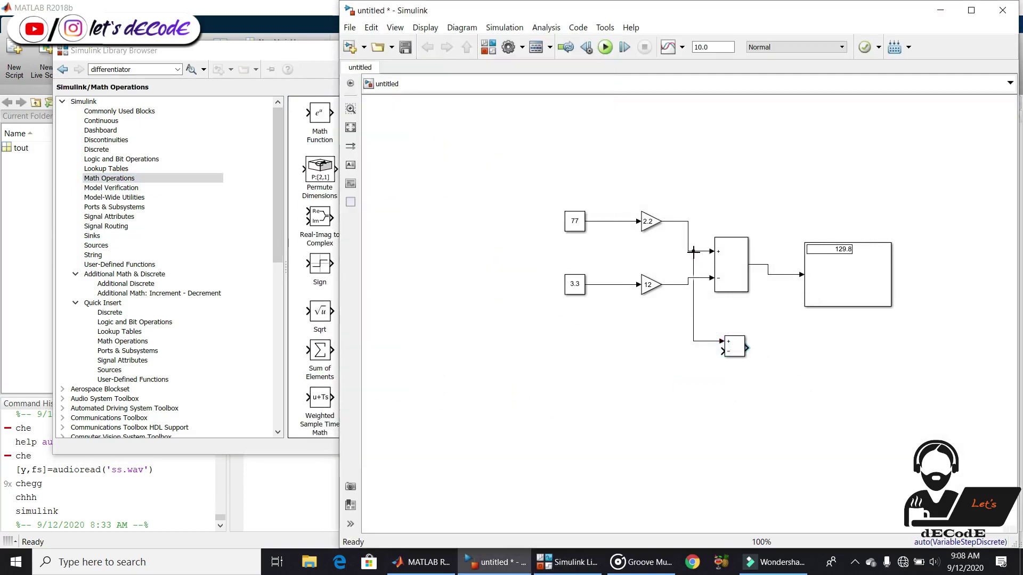
left_click_drag(723, 350, 763, 352)
Step: Add a second Display block from the Sinks library, connect it to the Subtract block's output, and run the simulation
left_click(324, 292)
left_click(93, 235)
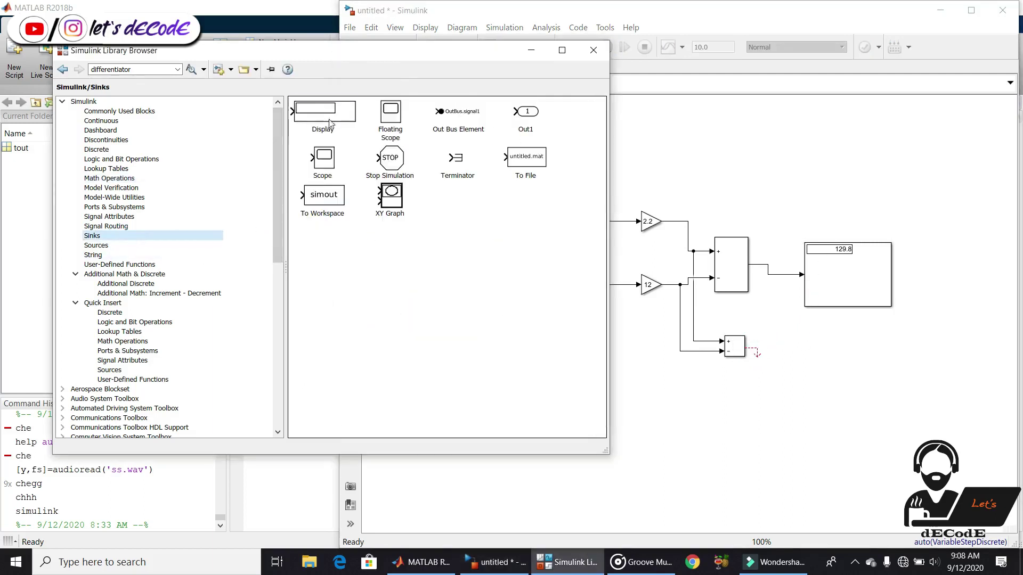
left_click_drag(329, 123, 839, 356)
left_click_drag(806, 354, 757, 355)
key("ctrl+t")
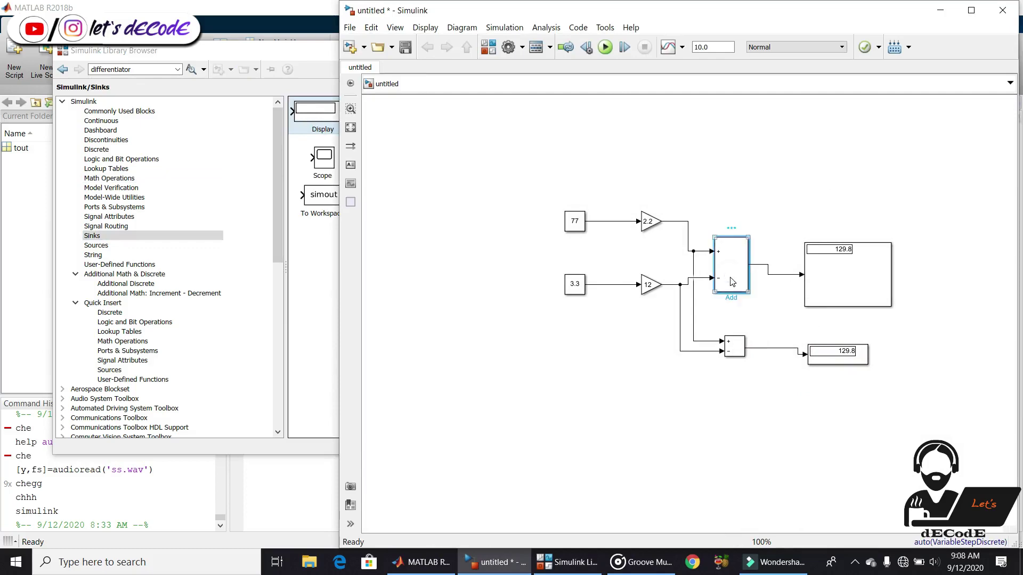
Step: Open the Subtract block's parameters, close them, and delete the Subtract block together with its Display and connections
double_click(734, 347)
left_click(555, 495)
left_click(776, 429)
left_click_drag(922, 388, 673, 320)
key("Delete")
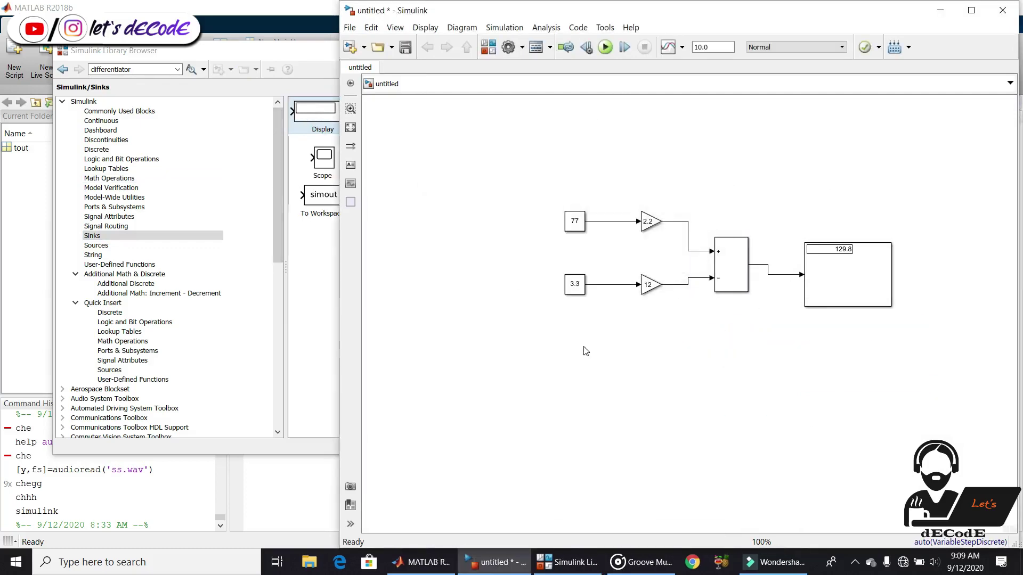
Step: Add a third Constant block below the 3.3 constant
double_click(584, 348)
type("constant")
key("Return")
Step: Set the Add block's list of signs to ++ and run the simulation
double_click(731, 265)
type("++")
key("Return")
key("ctrl+t")
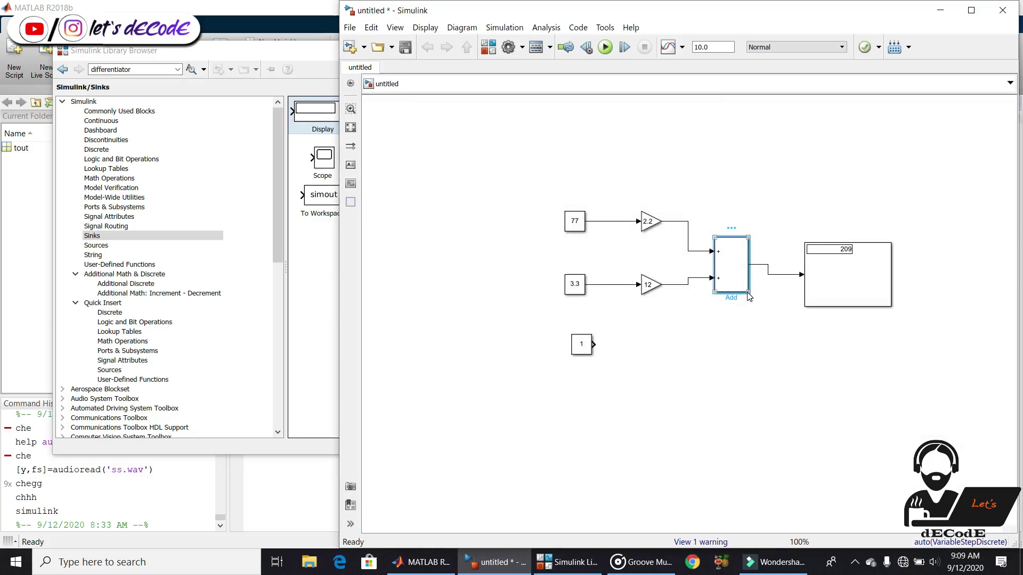
Step: Set the third constant to 9 and connect it to a new third input on the Add block, stretched taller
left_click_drag(748, 292, 745, 359)
double_click(581, 345)
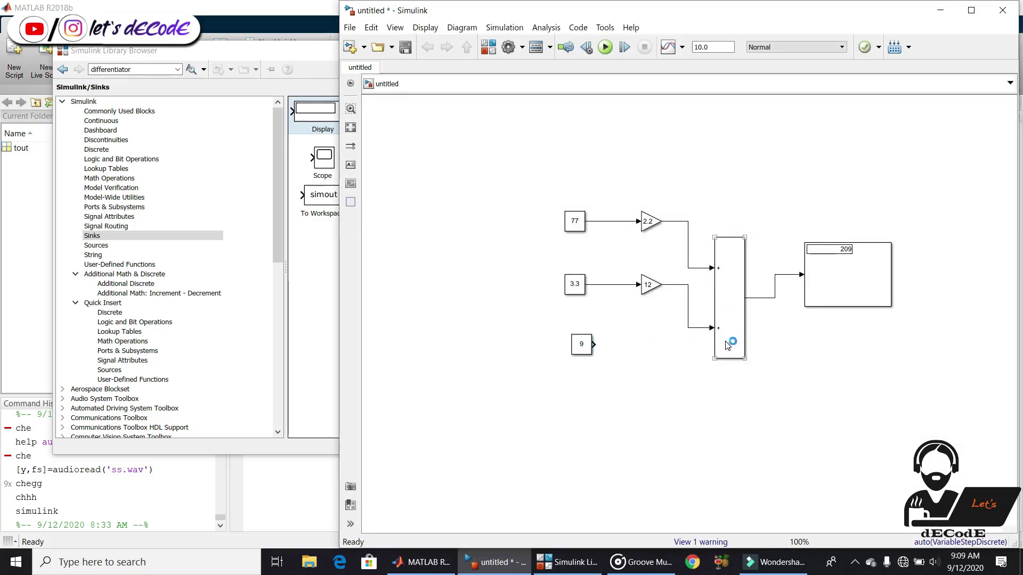
left_click_drag(593, 344, 714, 341)
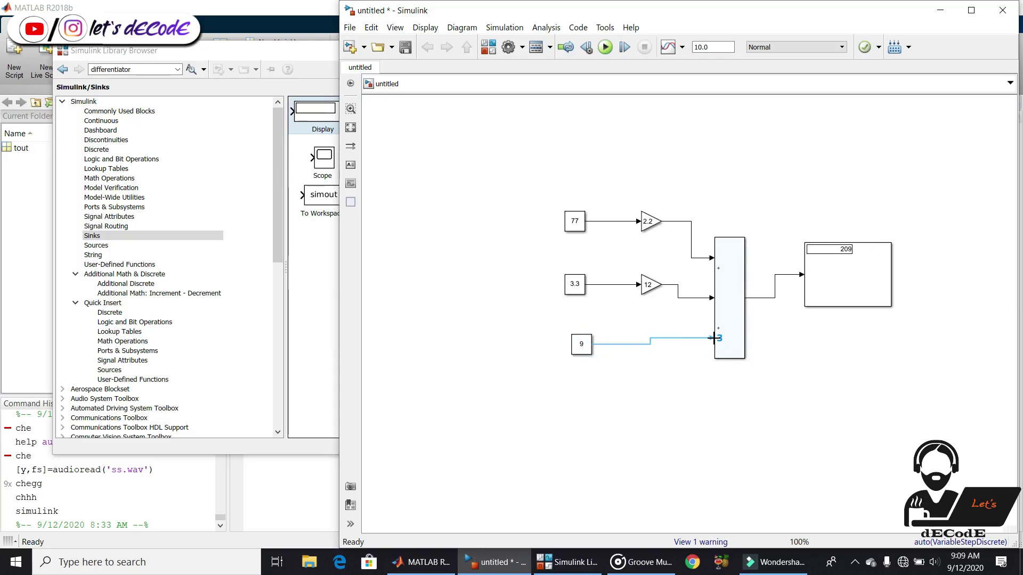
Step: Set the Add block's list of signs to ++- so the third input is subtracted
left_click(713, 380)
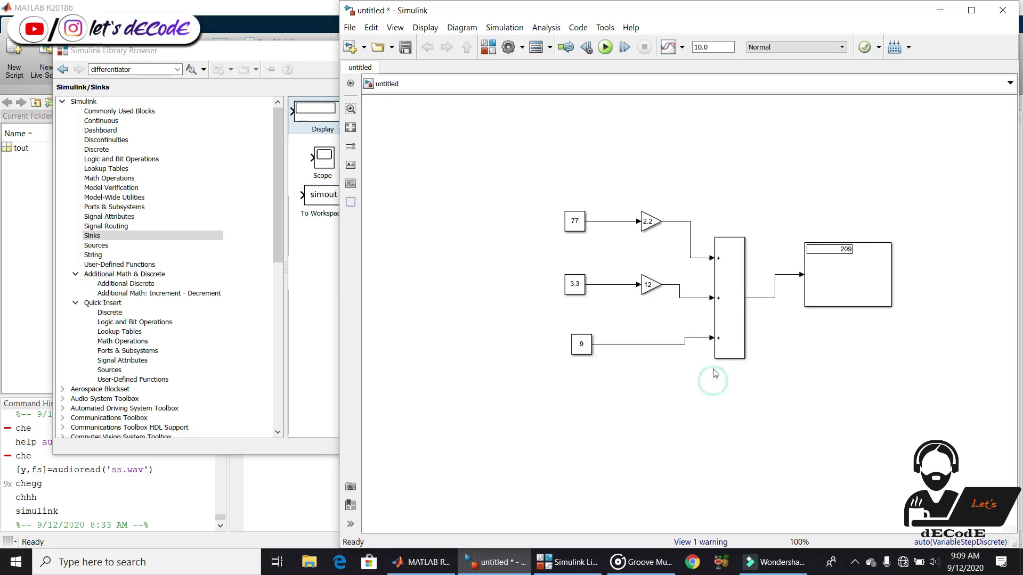
double_click(729, 335)
double_click(567, 316)
type("++")
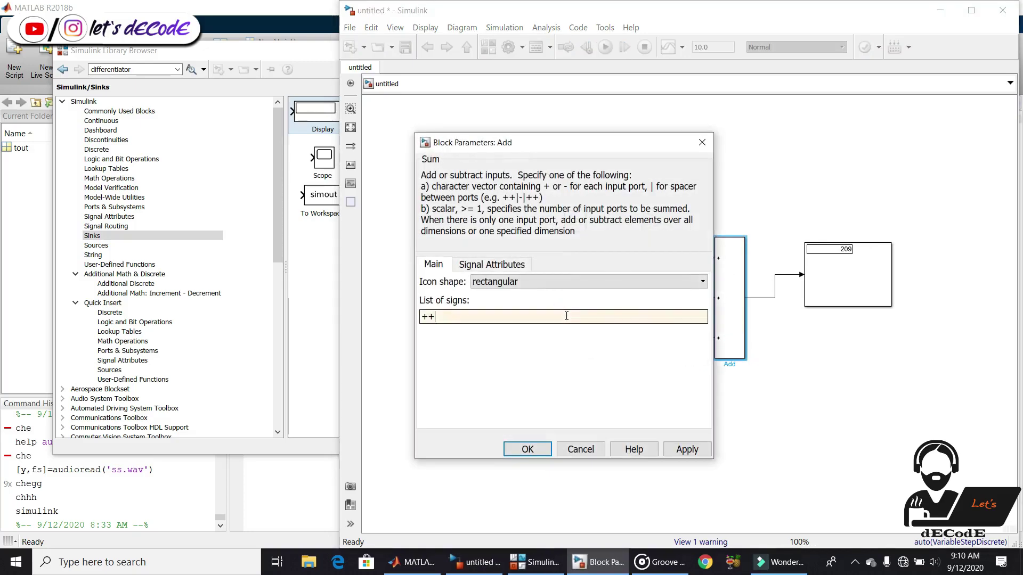
type("-")
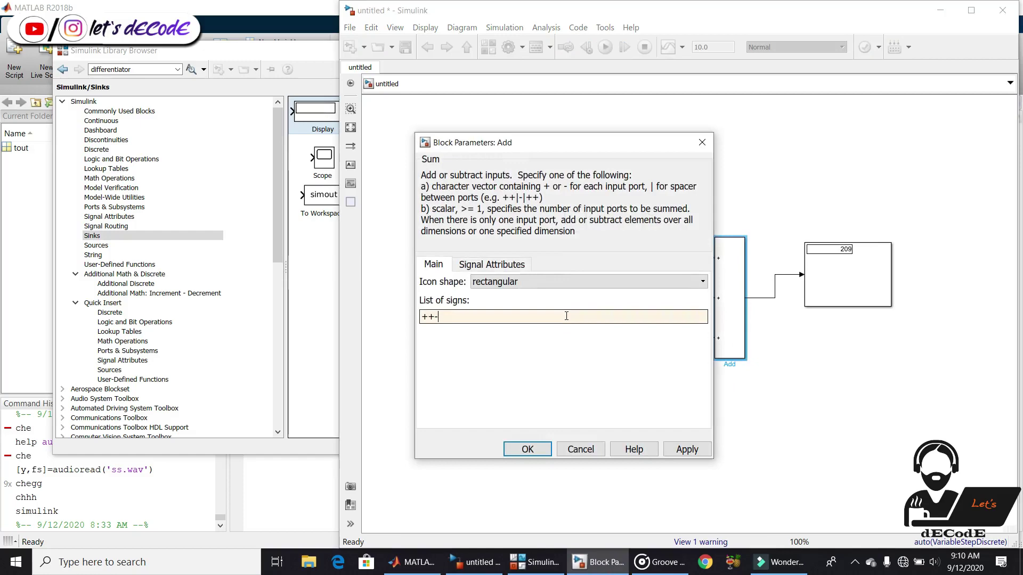
left_click(527, 449)
Step: Extend the Add block's list of signs to ++-++ for five inputs
double_click(730, 337)
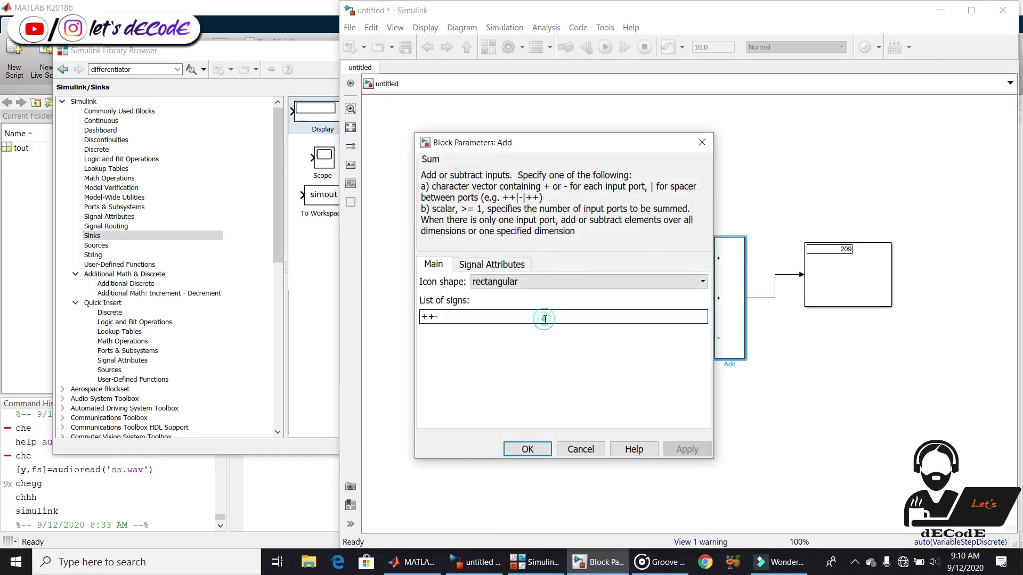
left_click(541, 317)
type("++")
left_click(527, 449)
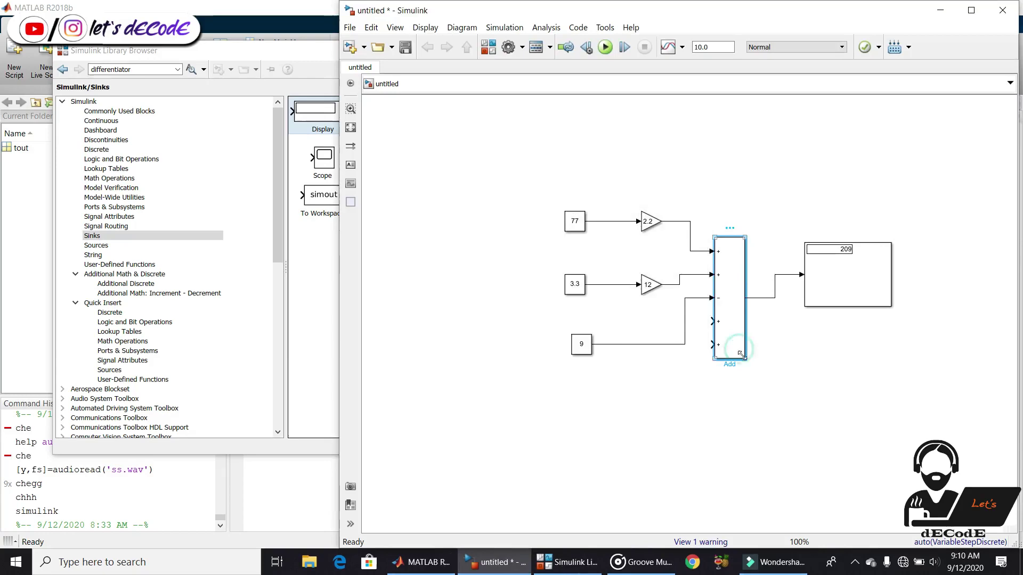
Step: Return the Add block's list of signs to ++- and run the simulation
double_click(740, 376)
double_click(520, 357)
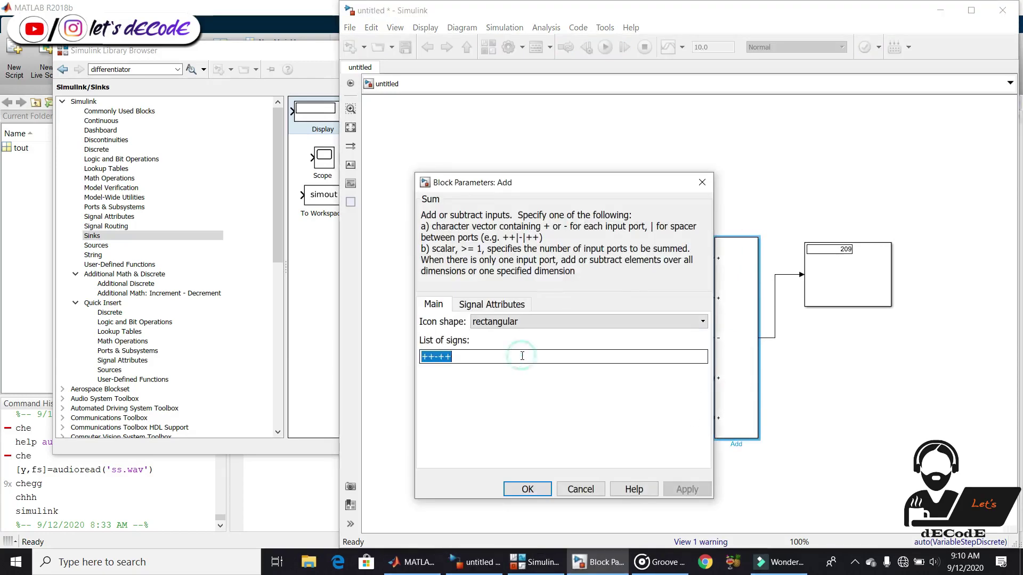
type("++-")
left_click(526, 488)
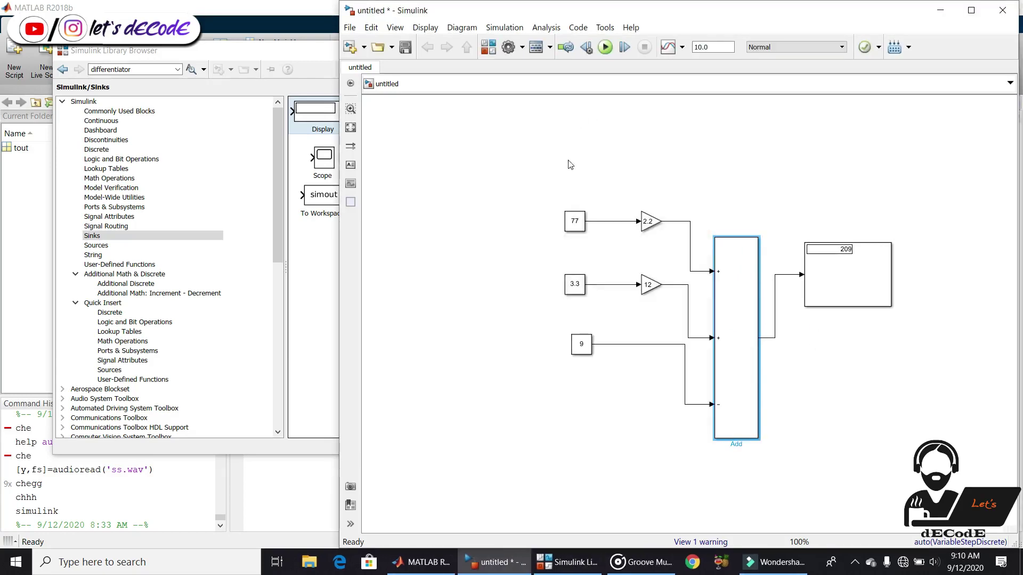
left_click(606, 47)
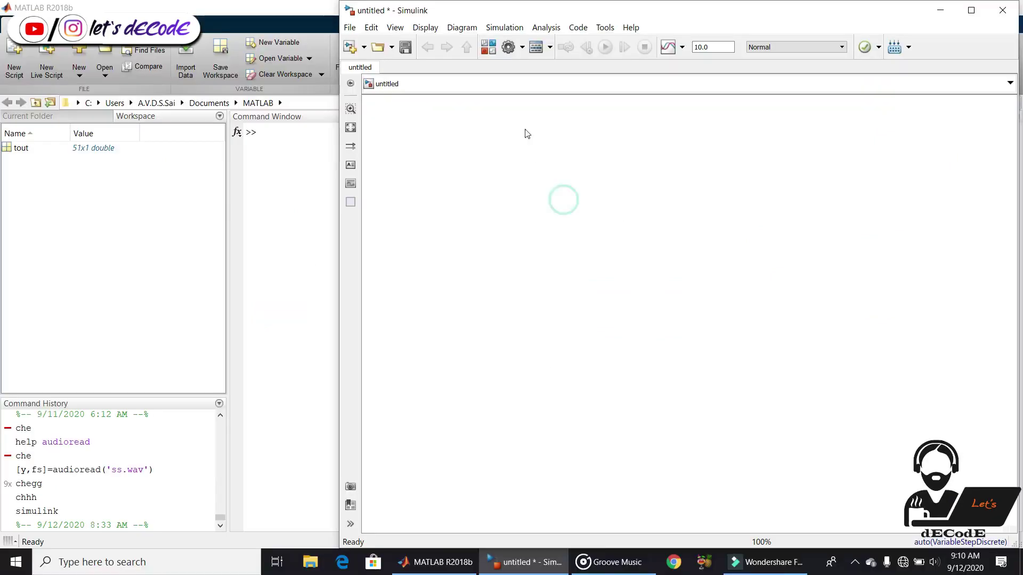
Step: Add a Constant block from the Sources library to the empty model and set its value to 13
left_click(489, 50)
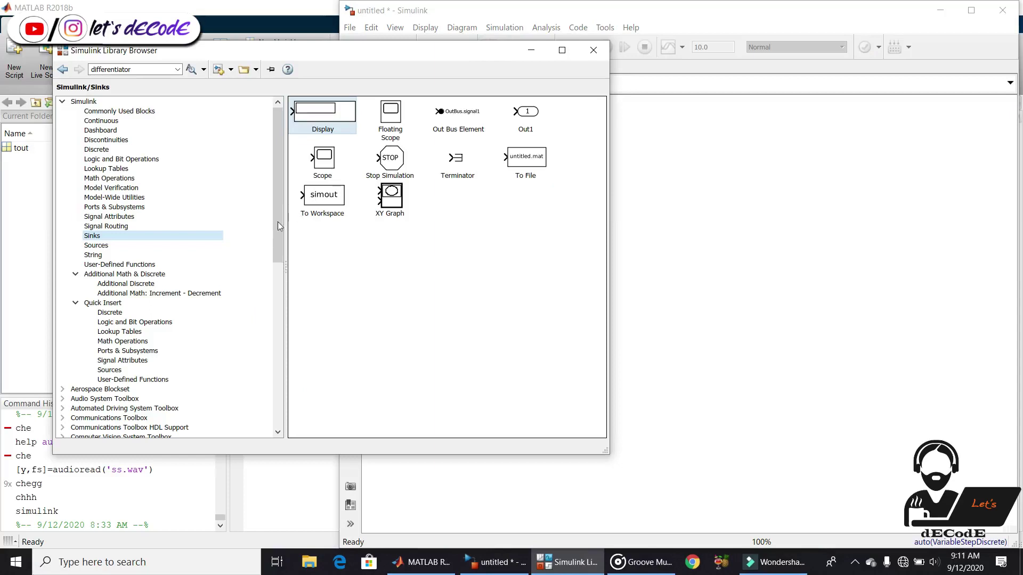
left_click(97, 245)
left_click_drag(328, 163, 576, 198)
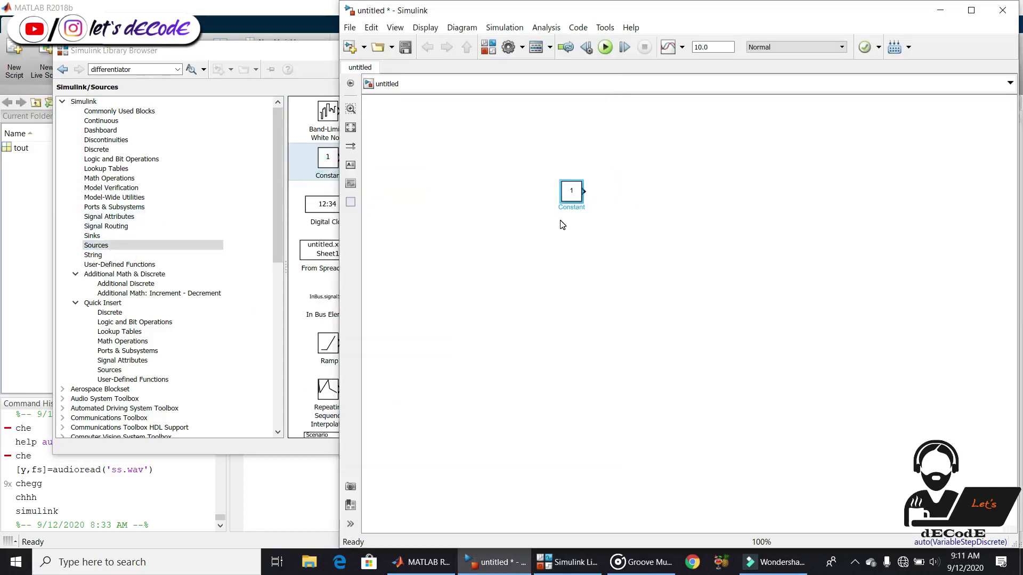
left_click(572, 191)
left_click(600, 230)
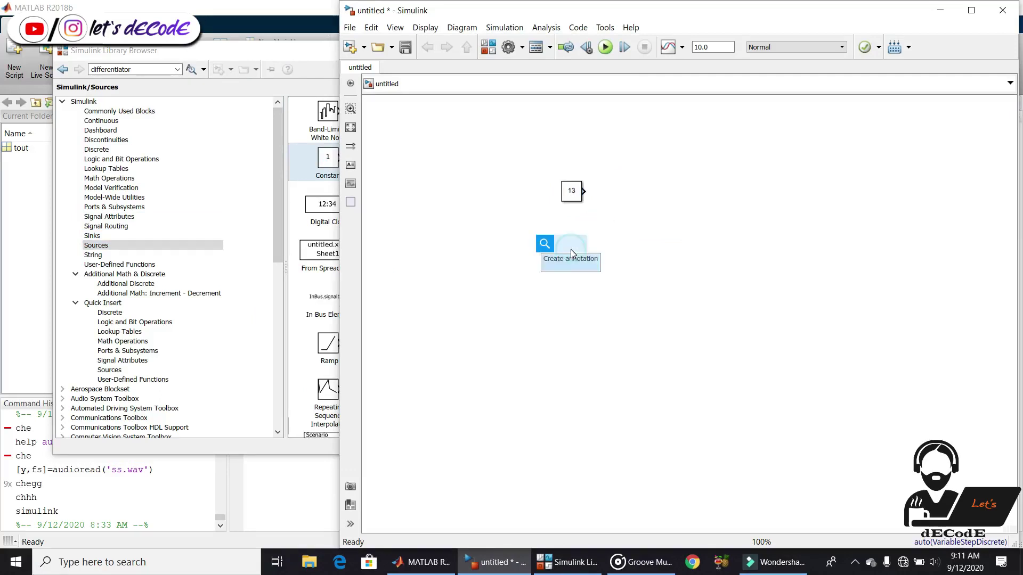
Step: Add a second Constant block with value 22, aligned below the 13 constant
type("c")
key("Return")
left_click(568, 247)
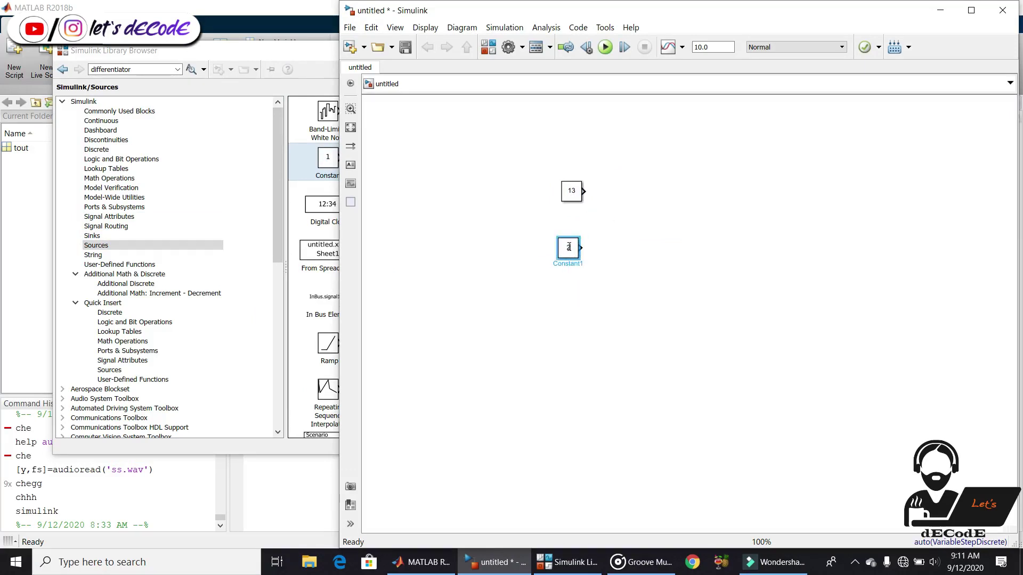
left_click_drag(568, 248, 644, 254)
left_click(570, 298)
Step: Insert a Gain block beside the 22 constant and connect the constant to its input
double_click(644, 254)
type("gain")
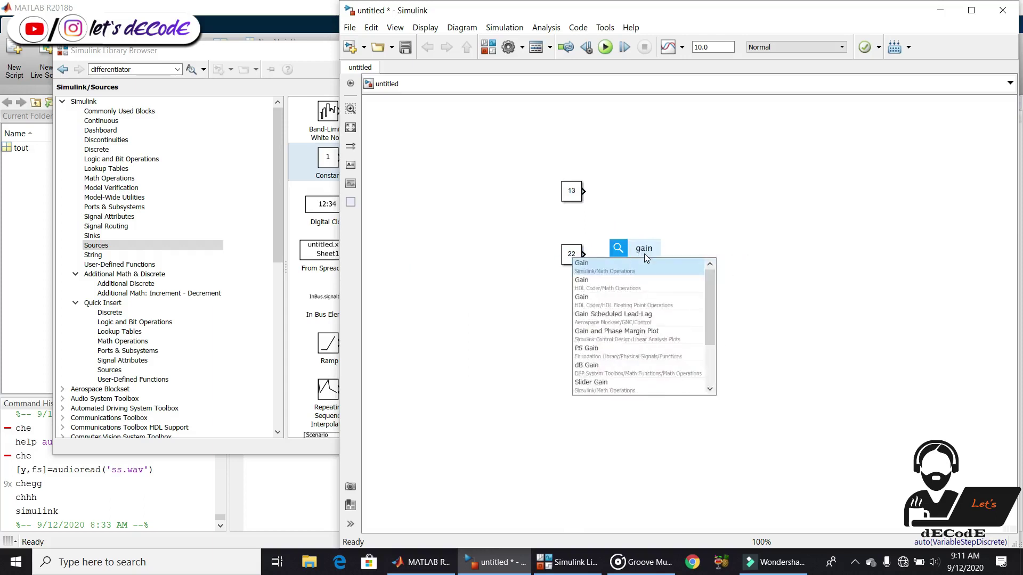
key("Return")
left_click(616, 279)
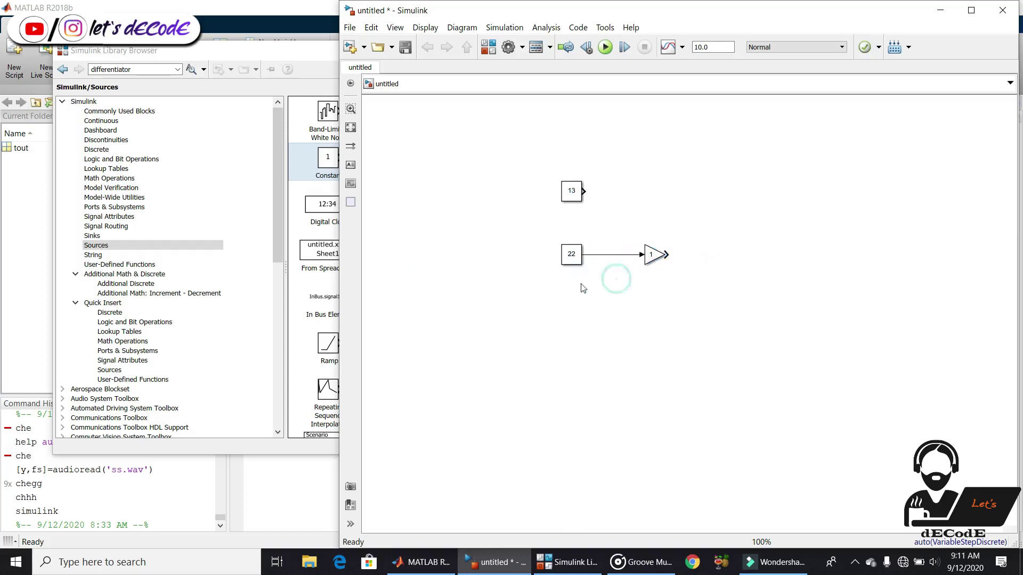
Step: Add a third Constant block below the 22 constant and set its value to 3i/2
double_click(568, 319)
type("const")
key("Return")
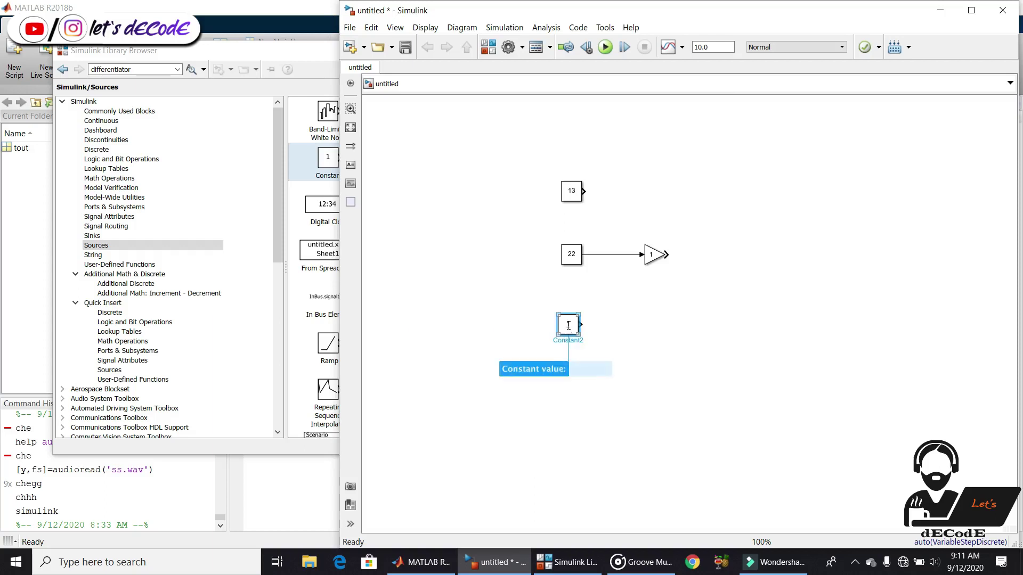
double_click(569, 324)
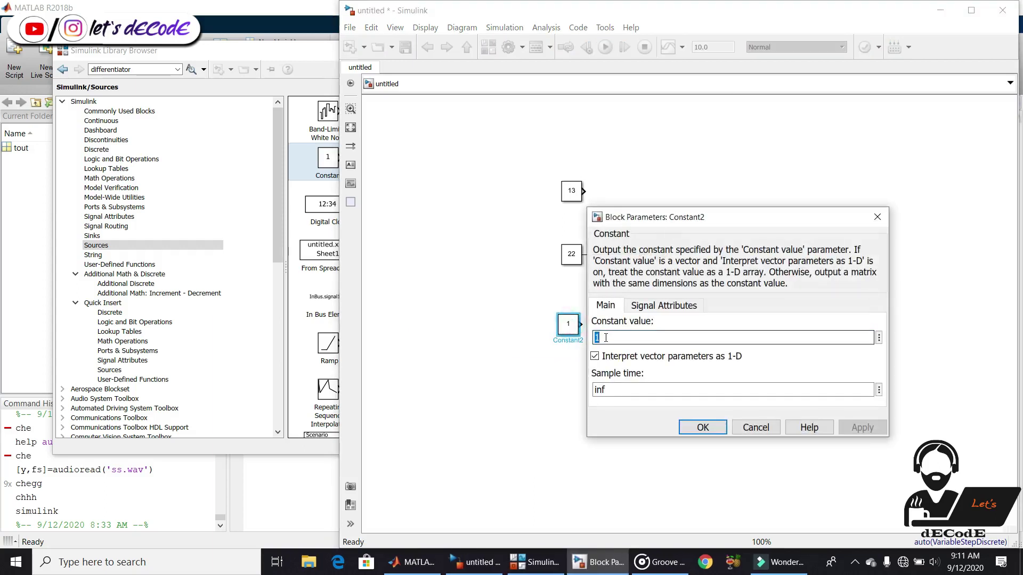
type("3i/2")
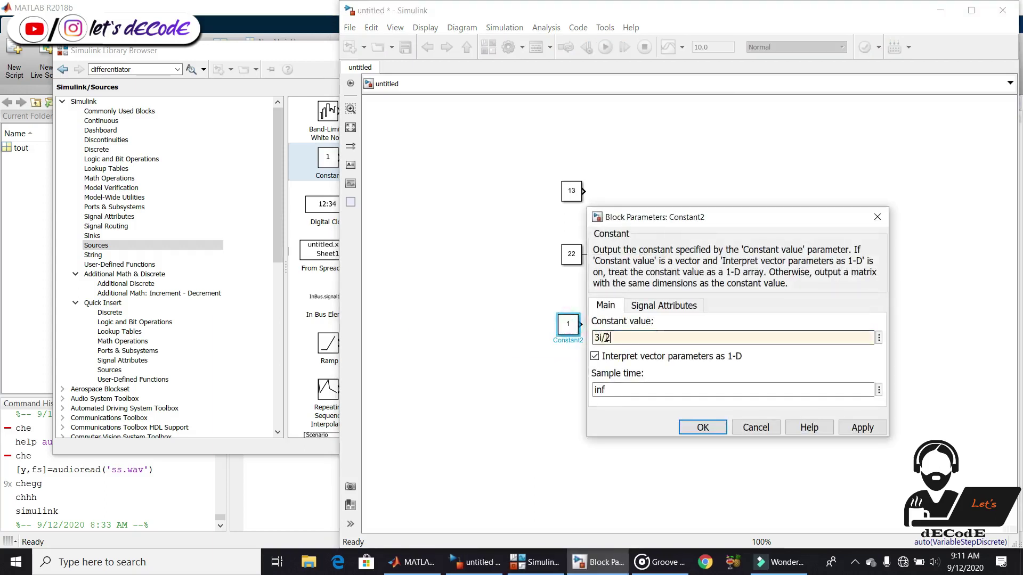
left_click(719, 429)
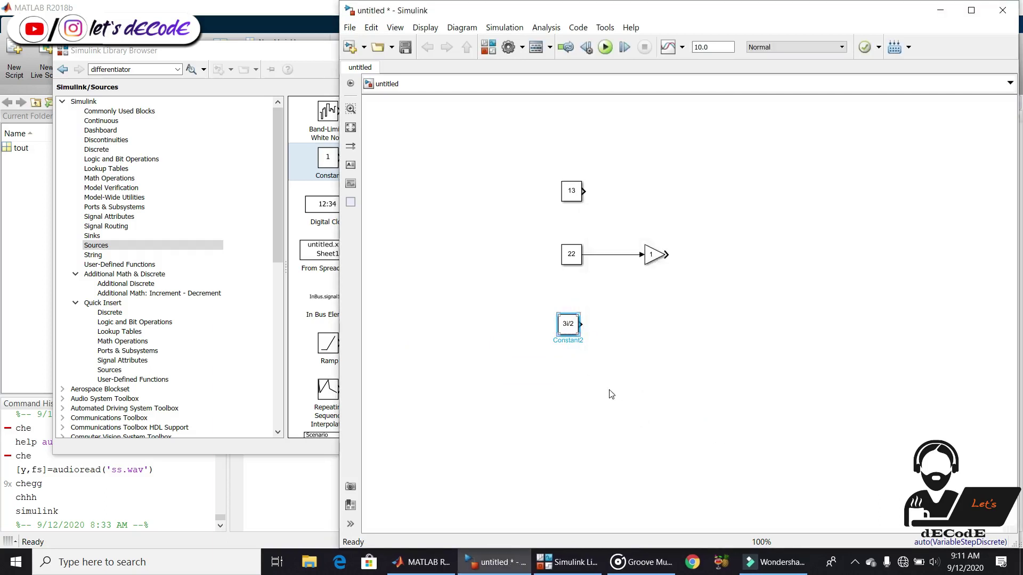
Step: Add a fourth Constant block with value 5 below the 3i/2 constant and tidy the alignment of both
double_click(573, 384)
double_click(570, 377)
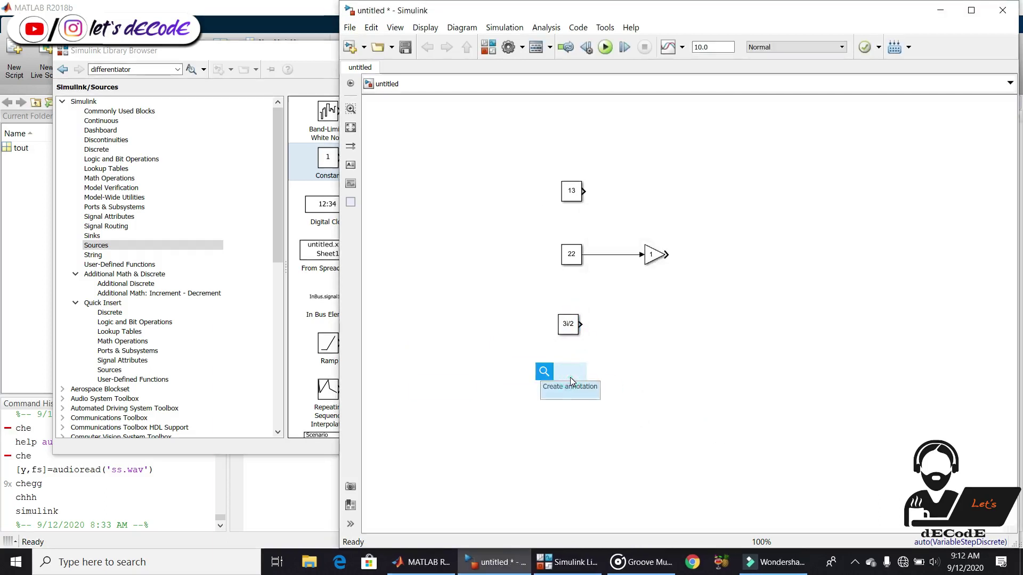
type("c")
key("Return")
left_click(570, 376)
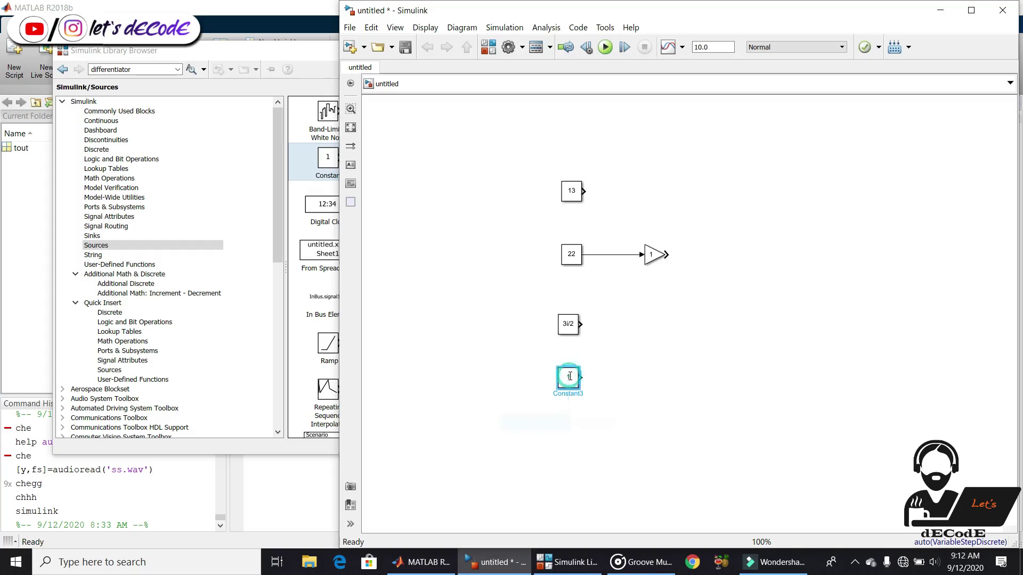
left_click(607, 383)
left_click_drag(568, 377, 574, 377)
left_click_drag(567, 324, 572, 324)
Step: Set the gain of the Gain block fed by the 22 constant to 5.3
left_click(655, 256)
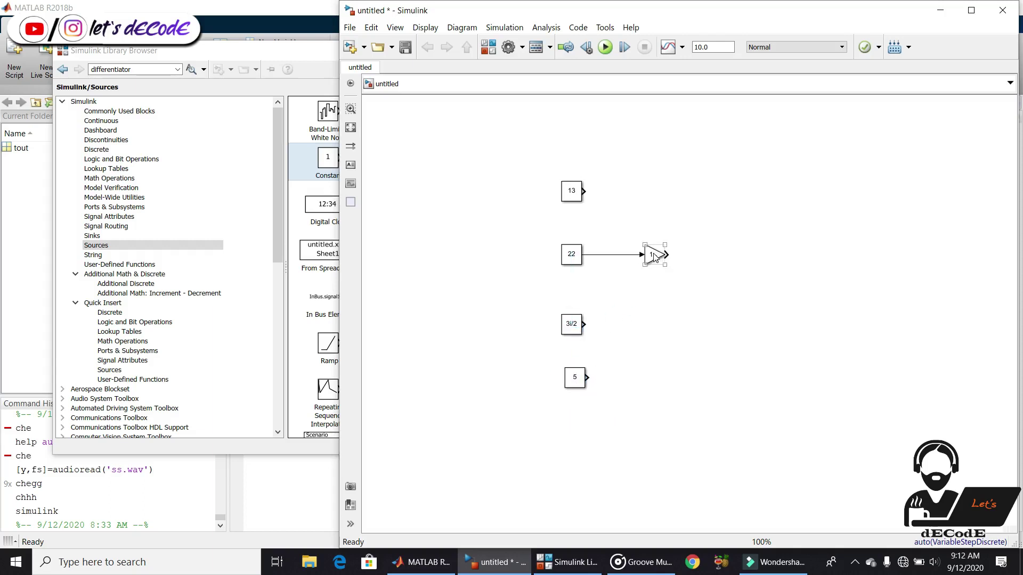
double_click(656, 255)
type("5.3")
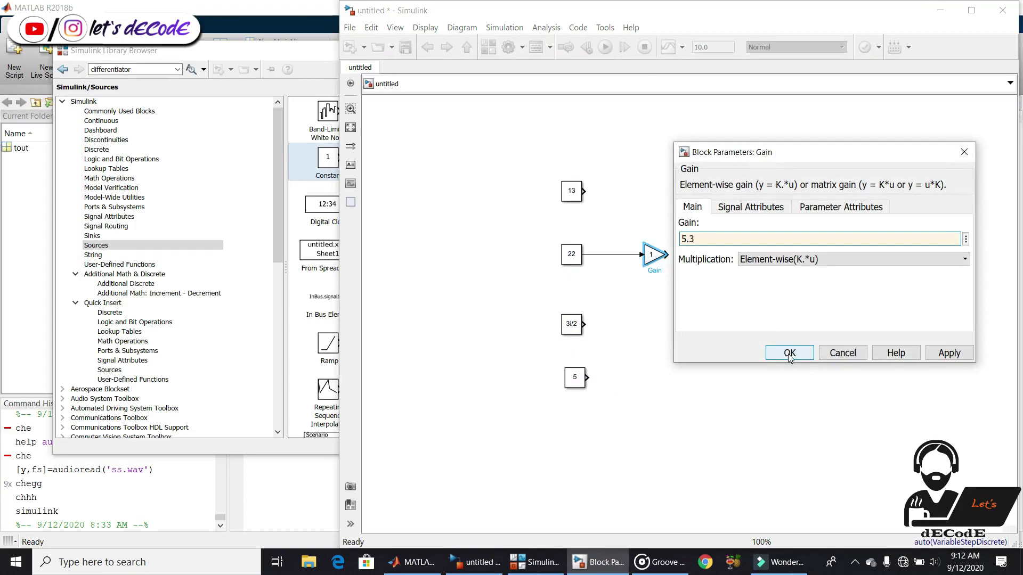
left_click(789, 353)
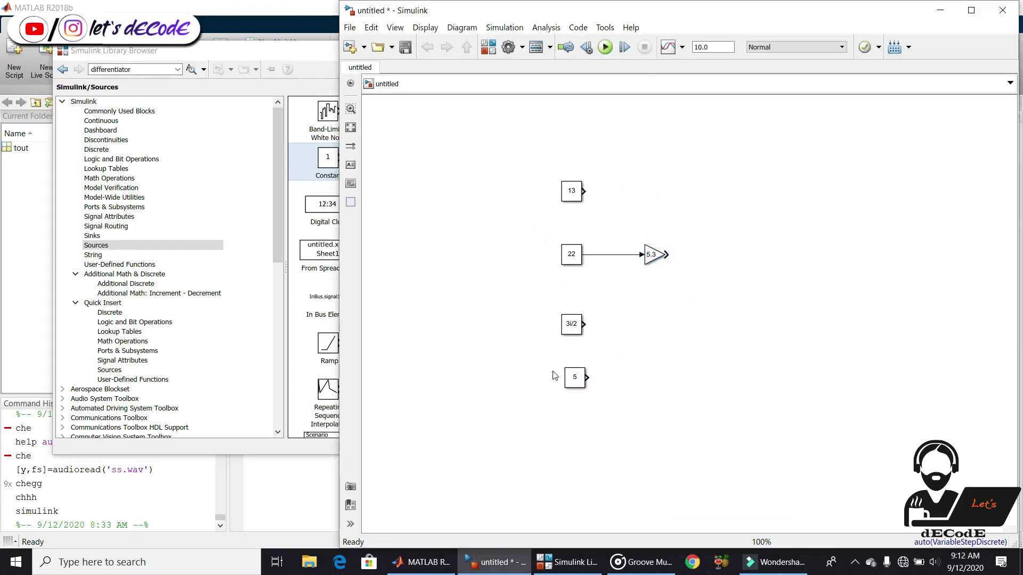
Step: Place a Sqrt block from the Math Operations library beside the 5 constant and connect the constant to it
left_click(568, 562)
left_click(109, 177)
scroll(320, 320, "down", 6)
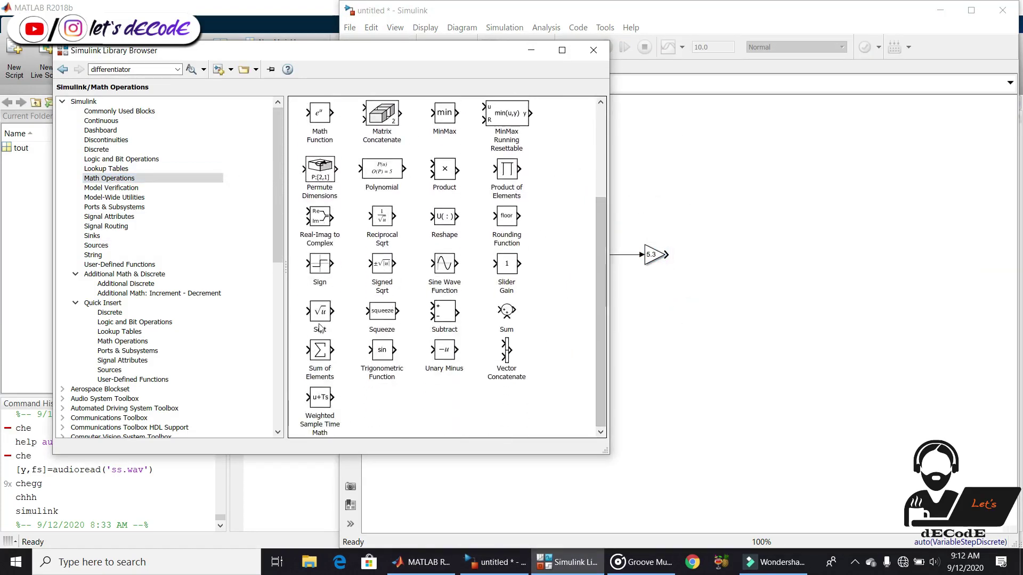
left_click_drag(324, 302, 648, 384)
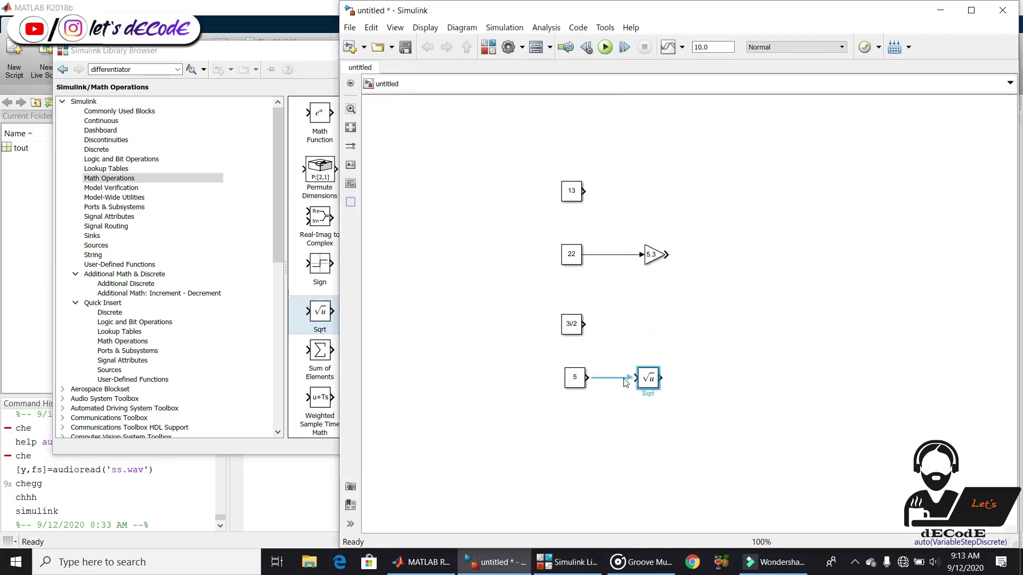
Step: Place an Add block from the Math Operations library, stretch it taller, and connect the 13 constant and the Gain output to it
left_click_drag(337, 265, 607, 258)
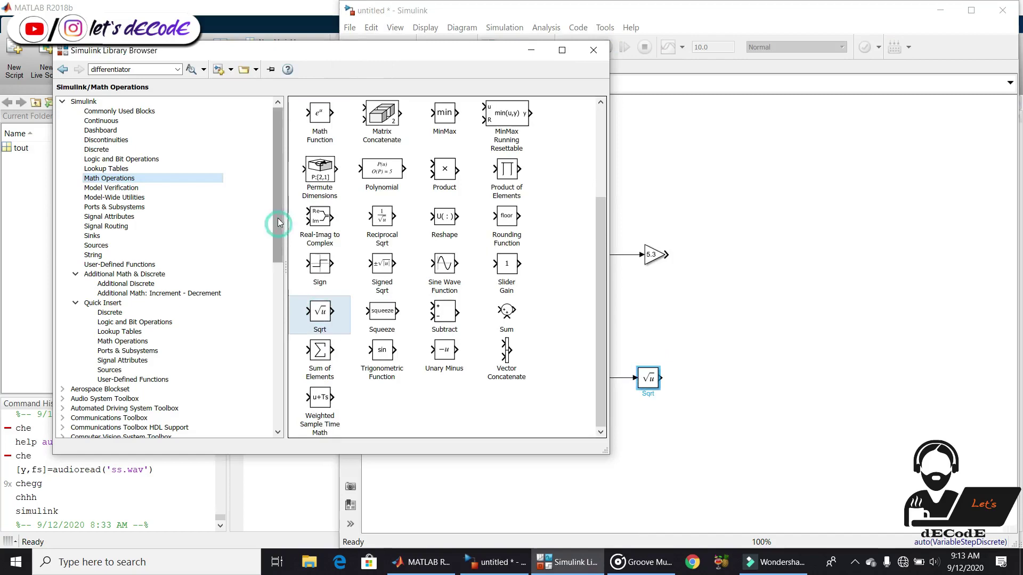
left_click_drag(381, 121, 758, 278)
mouse_move(748, 240)
left_mouse_down()
mouse_move(747, 219)
mouse_move(584, 191)
mouse_move(667, 255)
left_mouse_up()
Step: Add a second Add block below the first, stretched taller, with the 3i/2 constant and the Sqrt output as inputs
double_click(751, 353)
type("add")
key("Return")
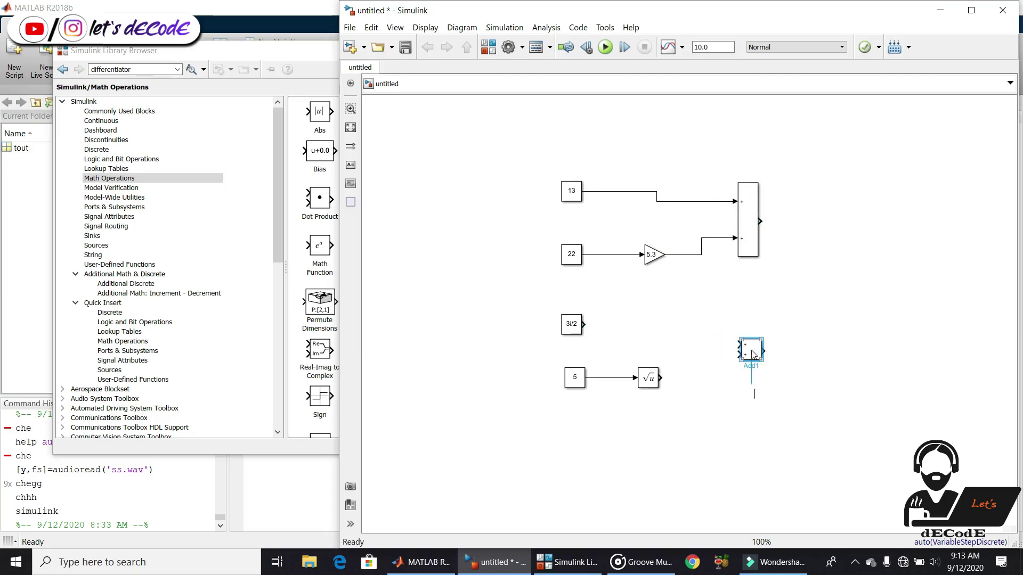
left_click_drag(738, 339, 661, 378)
left_click(655, 331)
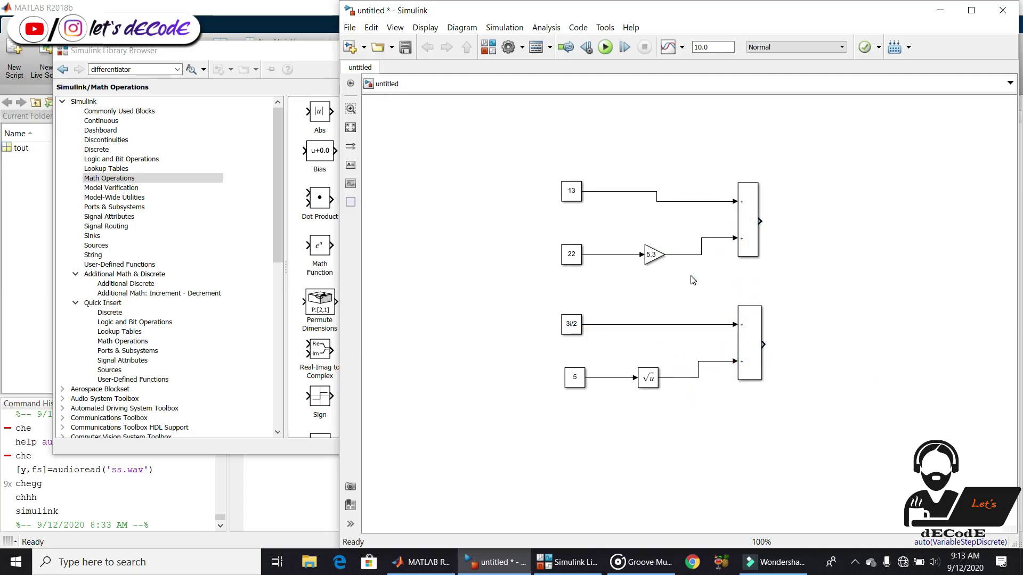
Step: Insert a Subtract block after the two Add blocks and connect their outputs to its plus and minus inputs
double_click(838, 285)
type("su")
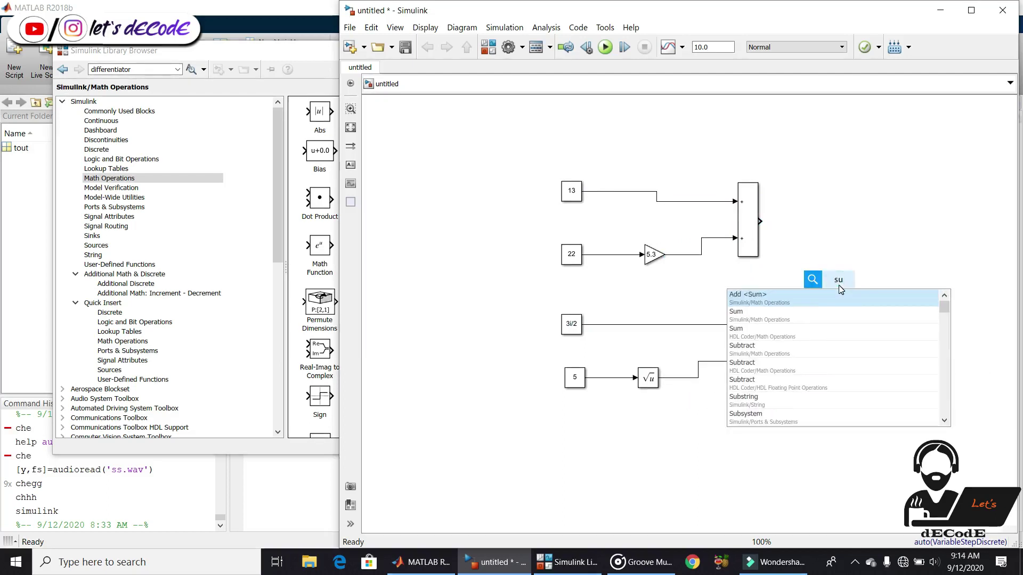
left_click(787, 350)
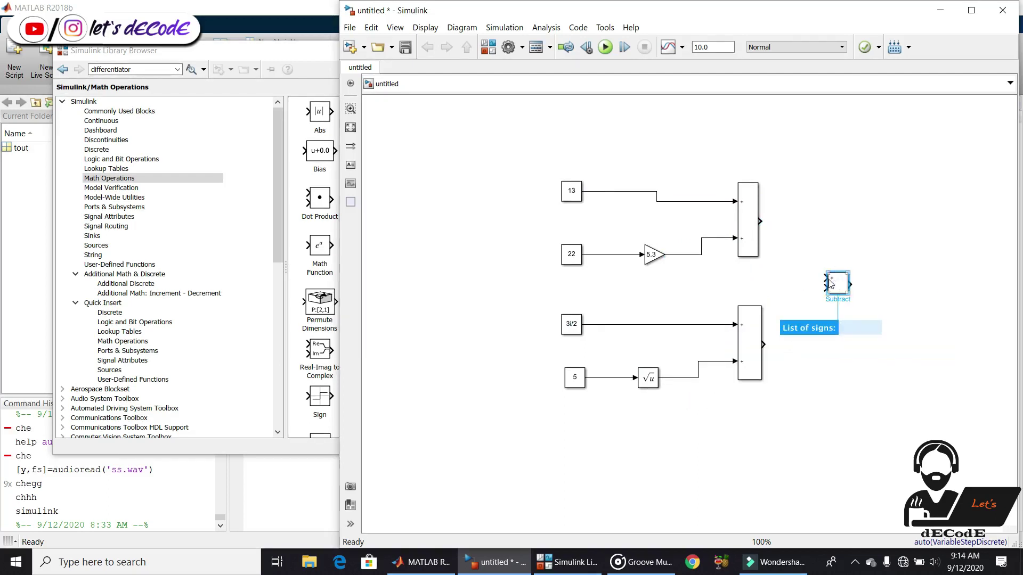
left_click_drag(826, 278, 764, 344)
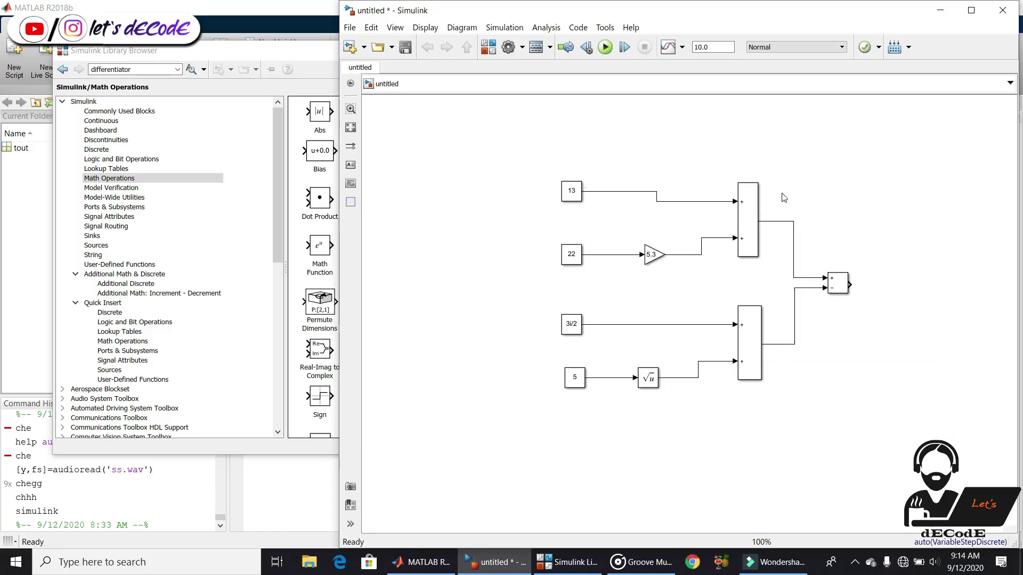
Step: Add a Display block connected to the Subtract block's output and run the simulation
double_click(889, 283)
type("display")
key("Return")
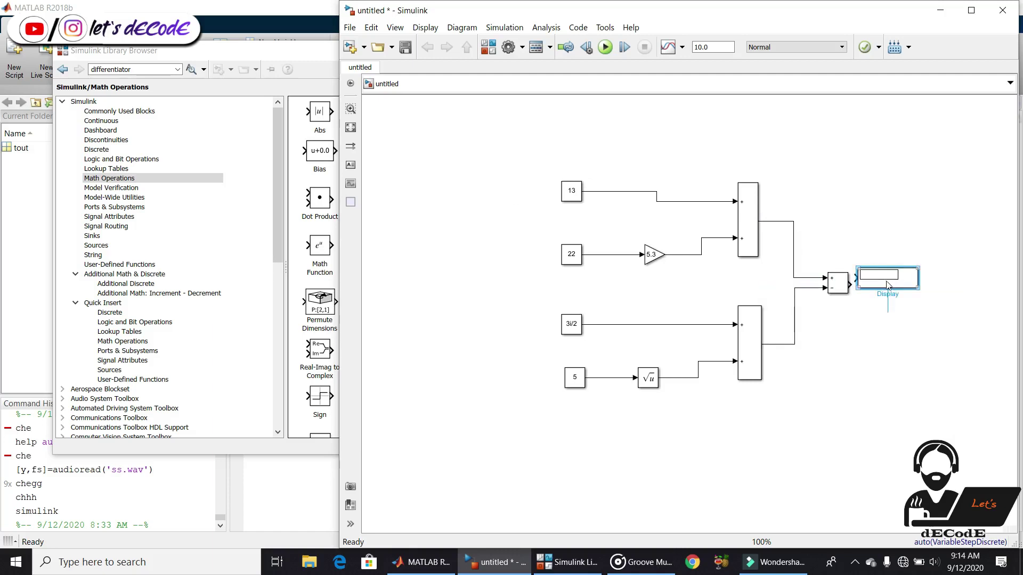
left_click(874, 285)
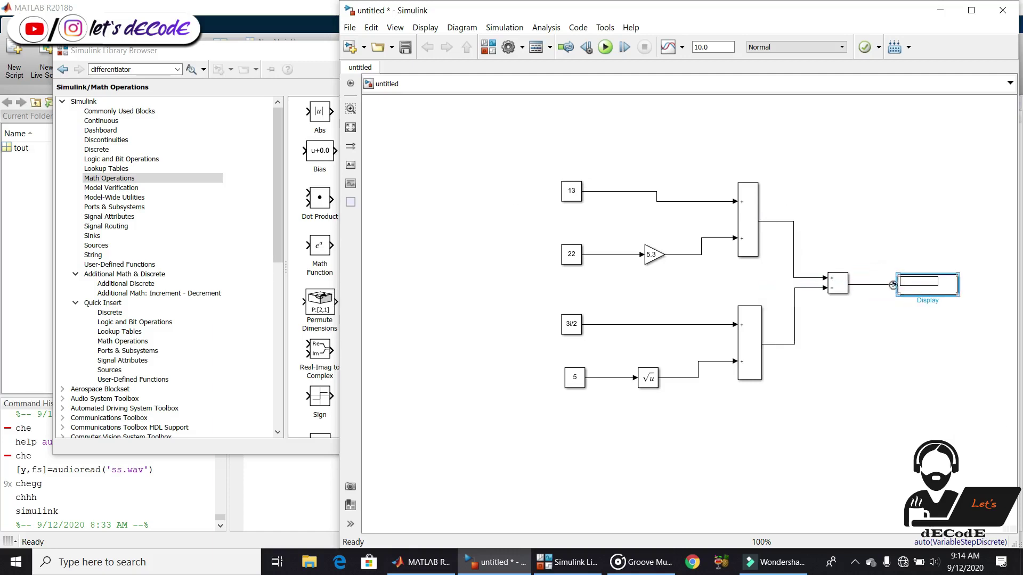
left_click(605, 47)
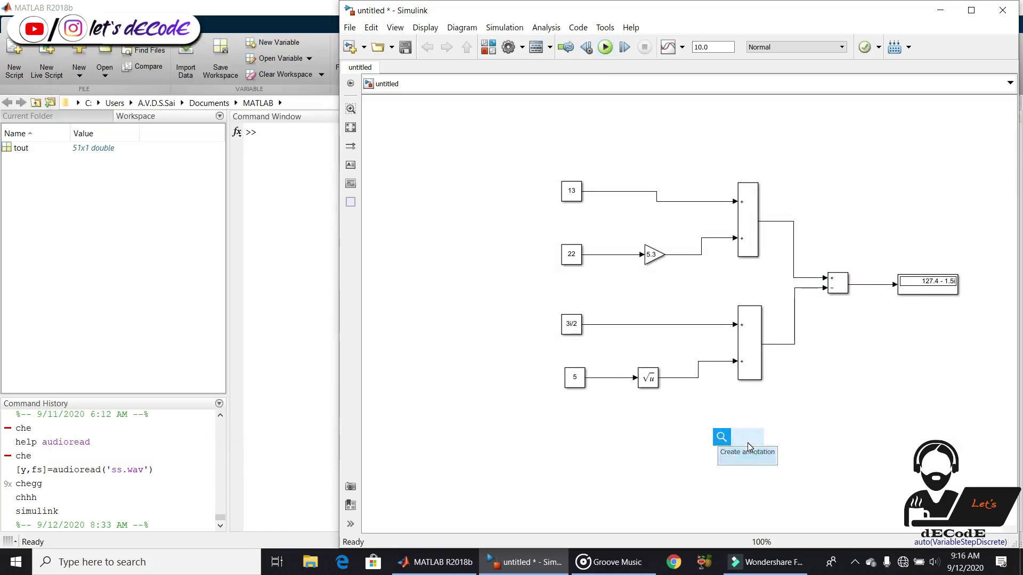
Step: Insert another Add block below the existing ones and set its list of signs to ++--
type("add")
key("Return")
double_click(747, 445)
double_click(602, 404)
type("++--")
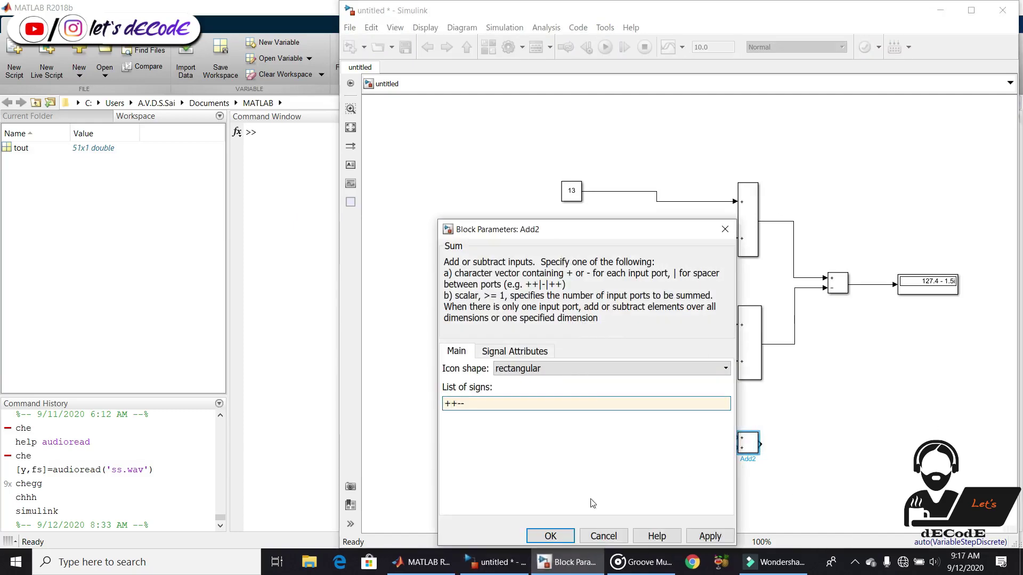
left_click(550, 536)
Step: Stretch the ++-- Add block taller and branch the 13, Gain, 3i/2 and Sqrt signals to its four inputs
left_click_drag(758, 454, 748, 433)
left_click_drag(765, 495, 765, 507)
left_click_drag(733, 390, 710, 176)
left_click_drag(732, 423, 715, 213)
left_click_drag(732, 455, 692, 300)
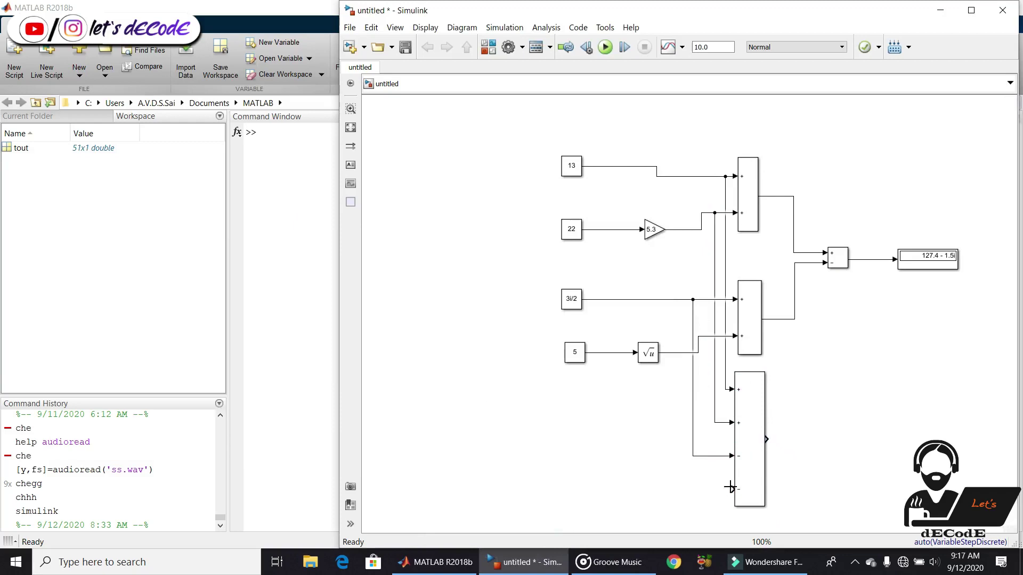
left_click_drag(729, 487, 674, 353)
Step: Add a second Display block connected to the four-input Add block's output and run the simulation
left_click_drag(767, 439, 834, 429)
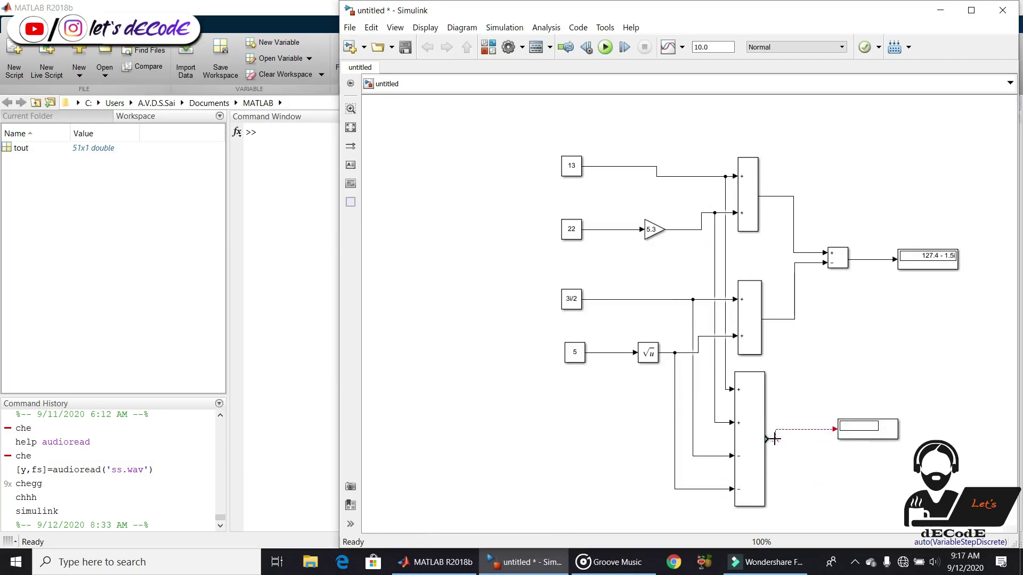
left_click(774, 439)
key("ctrl+t")
left_click(866, 429)
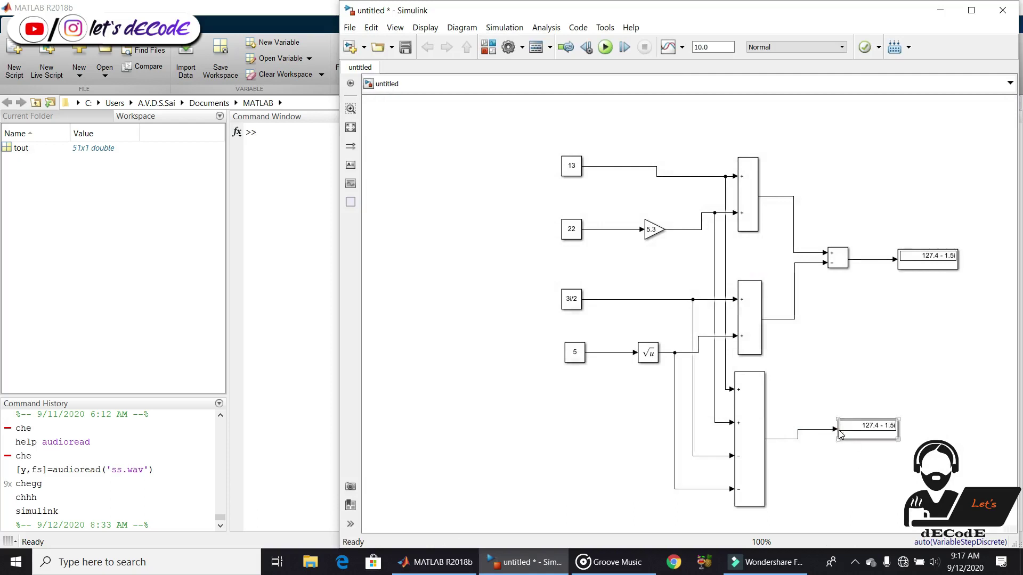
left_click_drag(852, 461, 949, 394)
left_click_drag(970, 299, 899, 235)
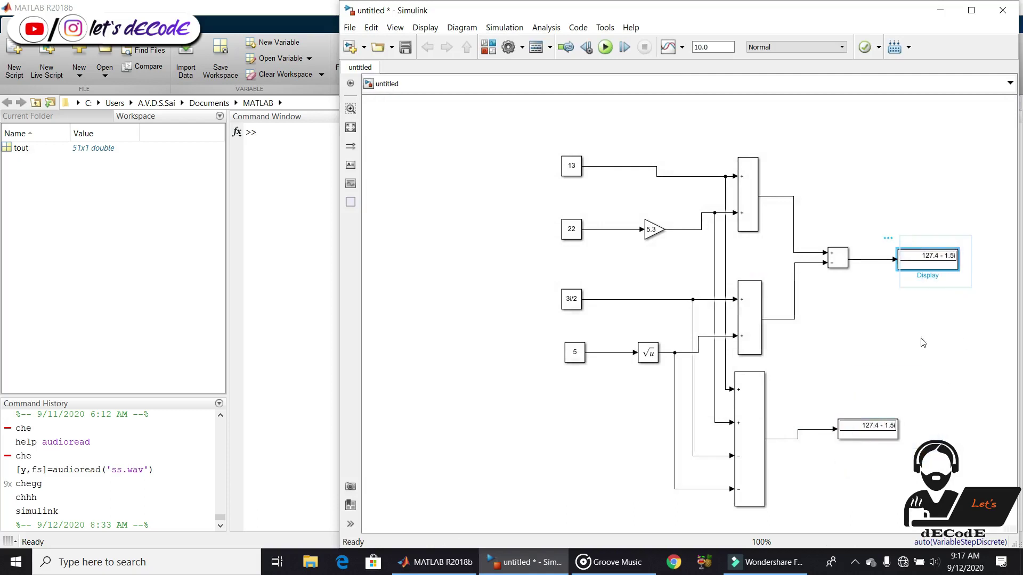